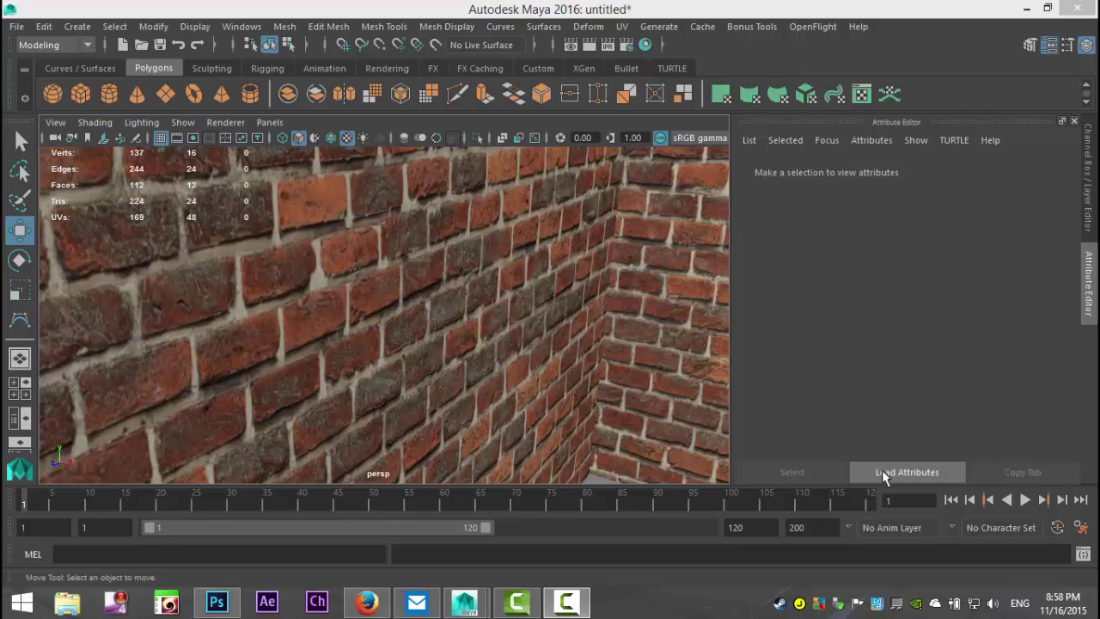
# Select the brick wall mesh pCube3 and make it the live surface
pyautogui.scroll(-10, 499, 335)
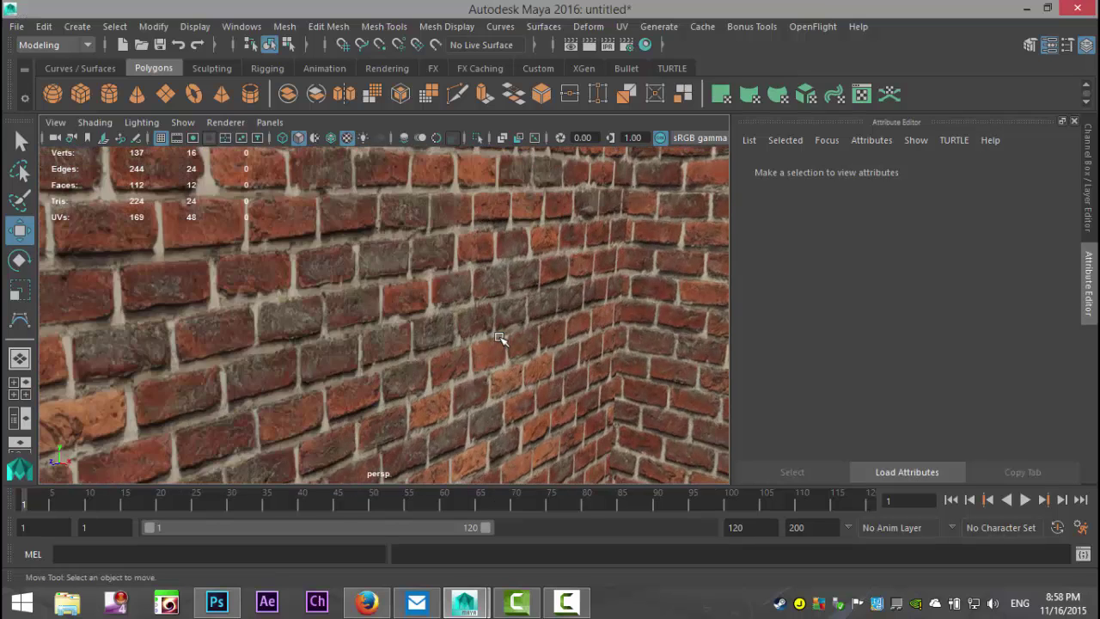
pyautogui.scroll(5, 503, 335)
pyautogui.moveTo(501, 336)
pyautogui.keyDown('alt'); pyautogui.mouseDown()
pyautogui.moveTo(521, 378)
pyautogui.moveTo(483, 332)
pyautogui.mouseUp(); pyautogui.keyUp('alt')
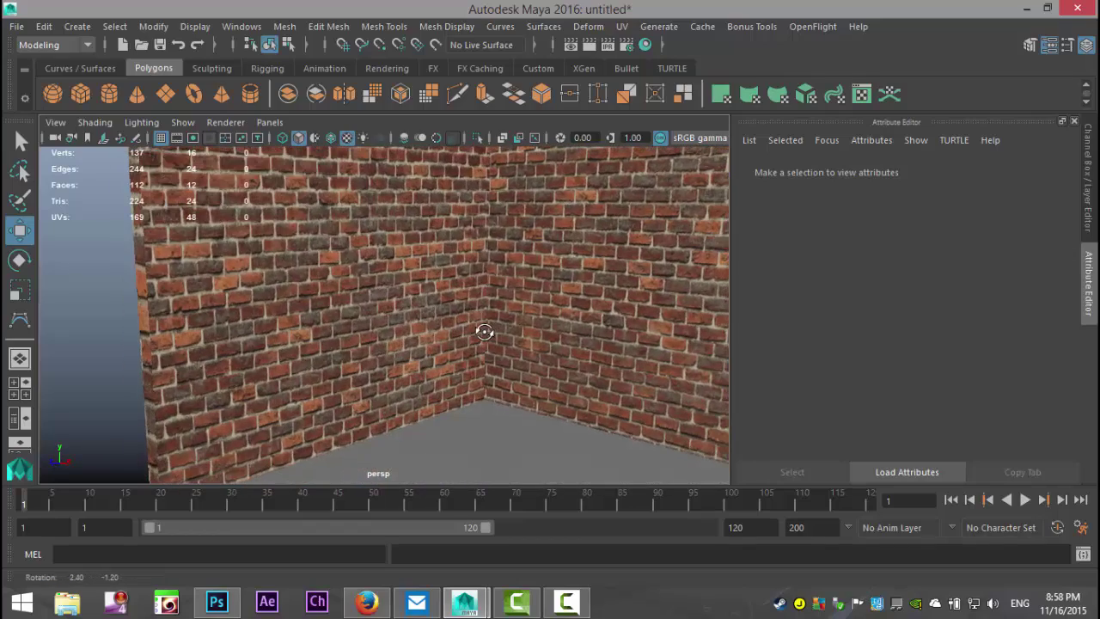
pyautogui.keyDown('alt'); pyautogui.moveTo(491, 332); pyautogui.dragTo(443, 345, button='middle'); pyautogui.keyUp('alt')
pyautogui.keyDown('alt'); pyautogui.moveTo(442, 344); pyautogui.dragTo(314, 437); pyautogui.keyUp('alt')
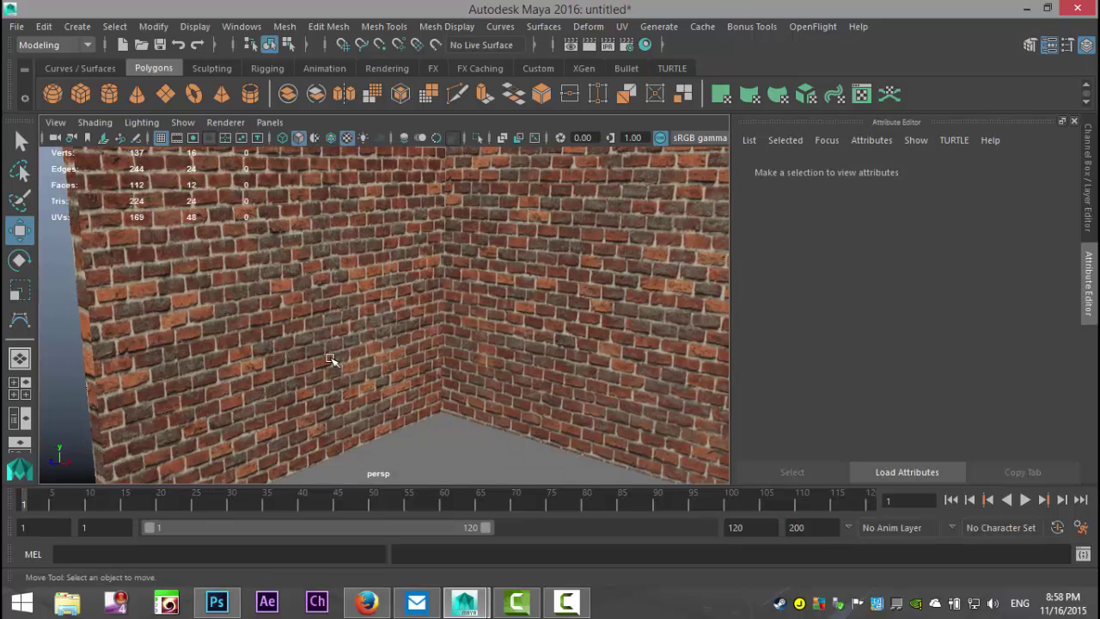
pyautogui.scroll(-5, 539, 342)
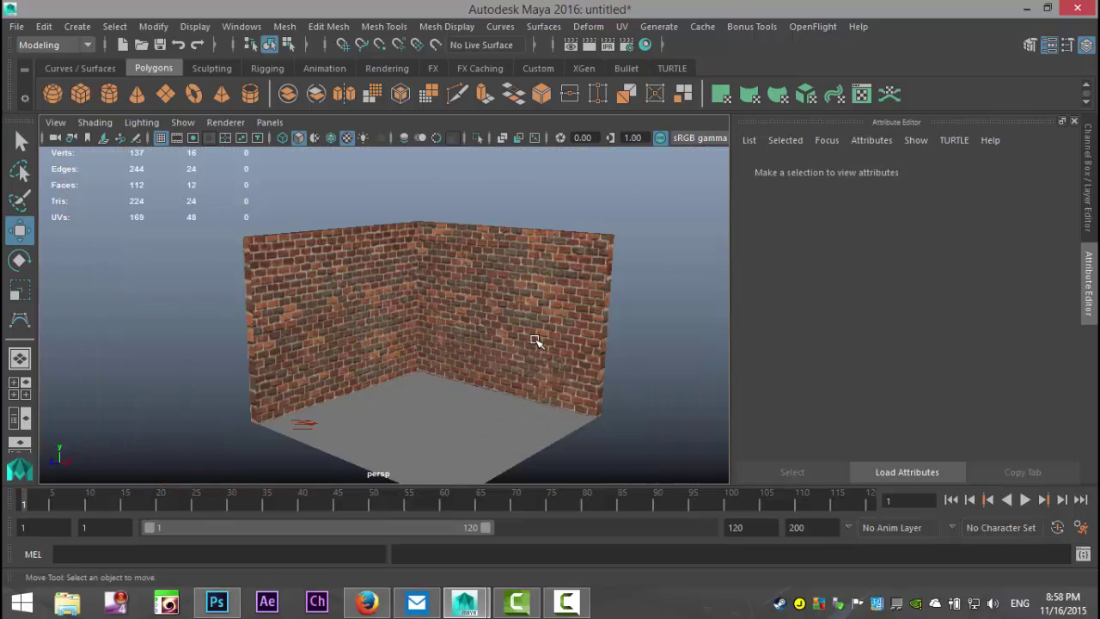
pyautogui.scroll(5, 534, 341)
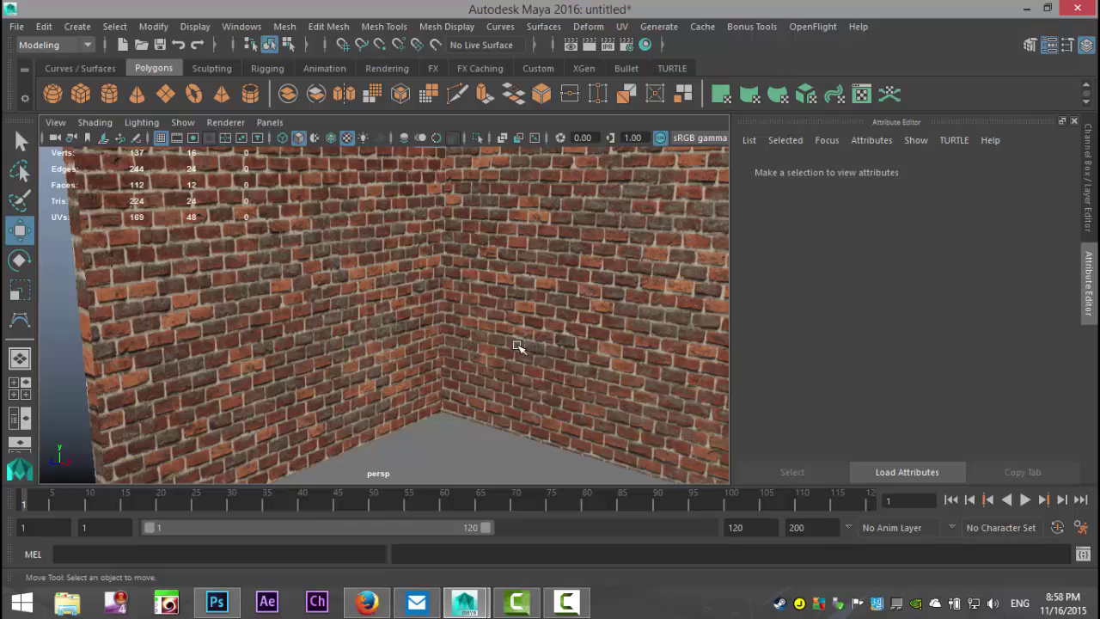
pyautogui.keyDown('alt'); pyautogui.moveTo(518, 347); pyautogui.dragTo(484, 342, button='middle'); pyautogui.keyUp('alt')
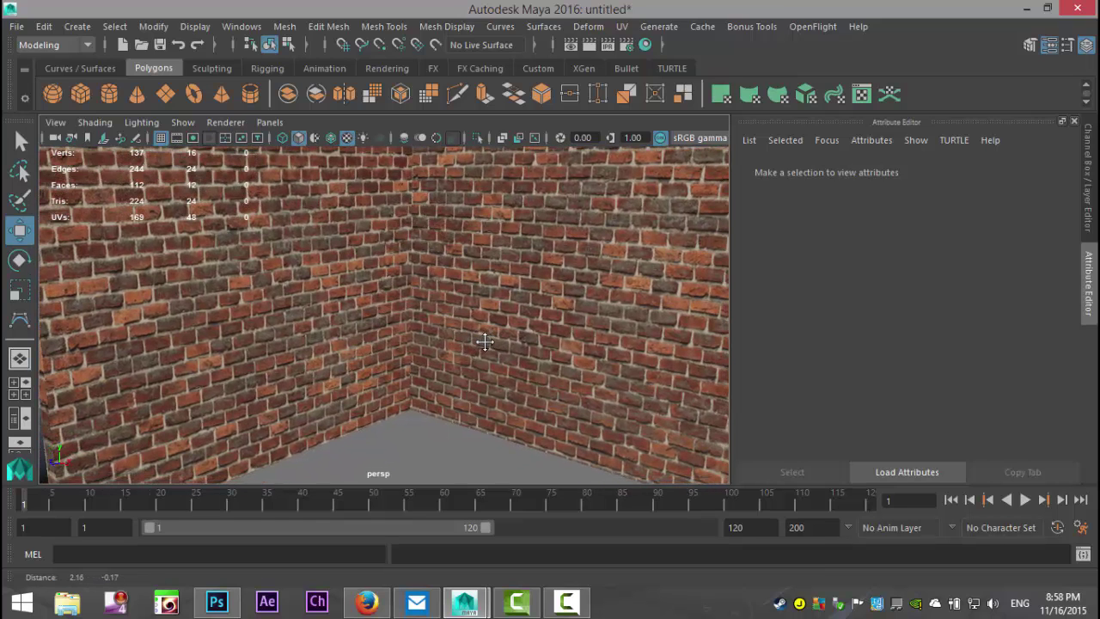
pyautogui.keyDown('alt'); pyautogui.moveTo(478, 364); pyautogui.dragTo(462, 306); pyautogui.keyUp('alt')
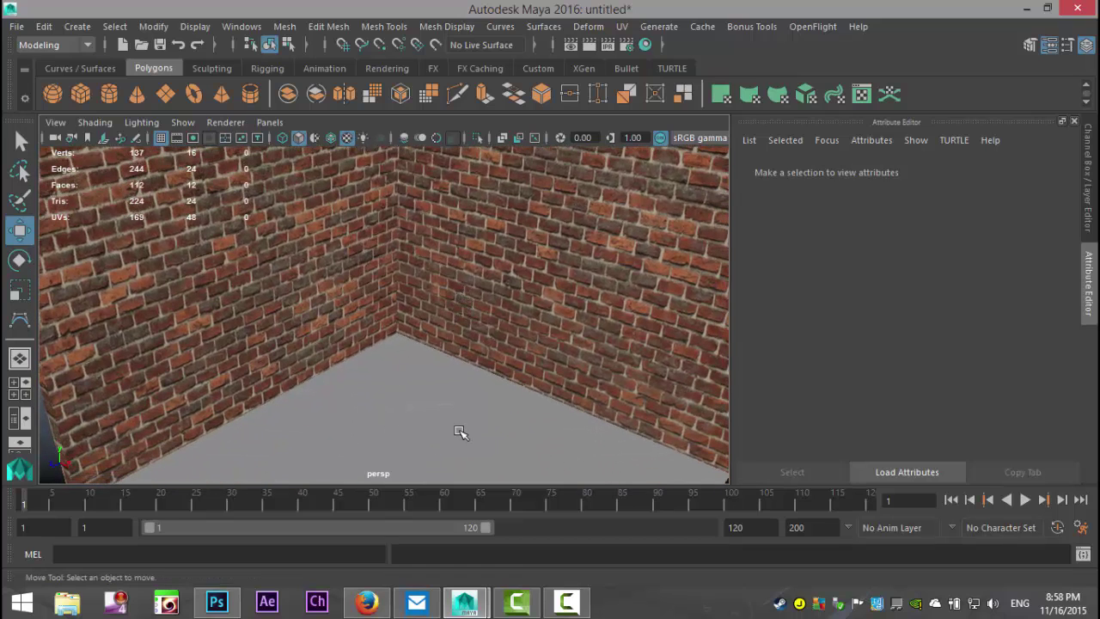
pyautogui.scroll(-3, 438, 431)
pyautogui.keyDown('alt'); pyautogui.moveTo(428, 422); pyautogui.dragTo(400, 435); pyautogui.keyUp('alt')
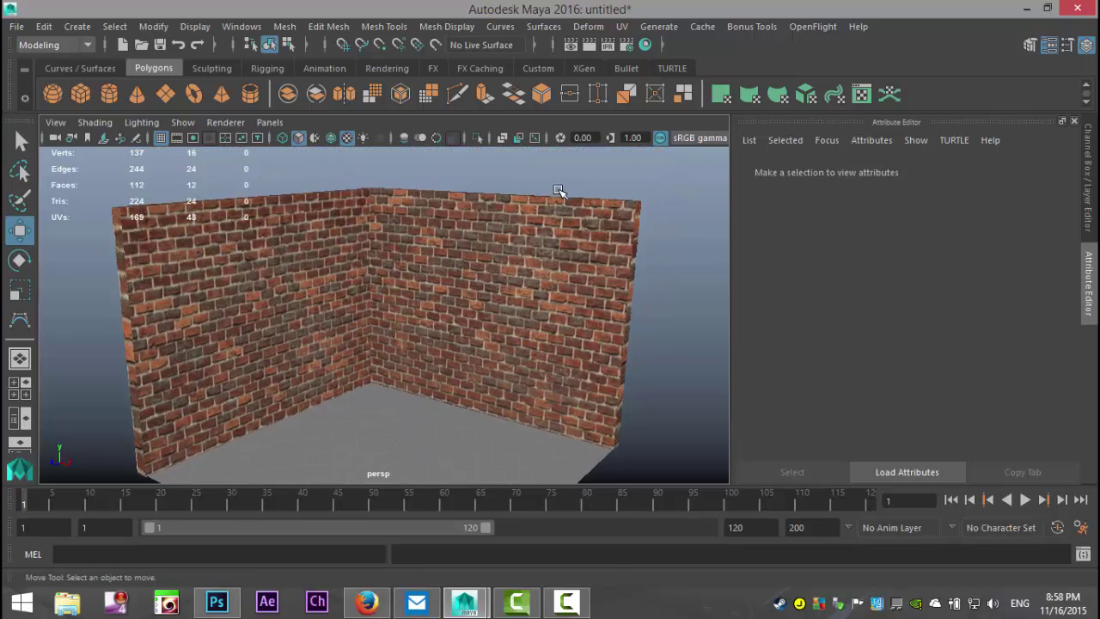
pyautogui.click(607, 237)
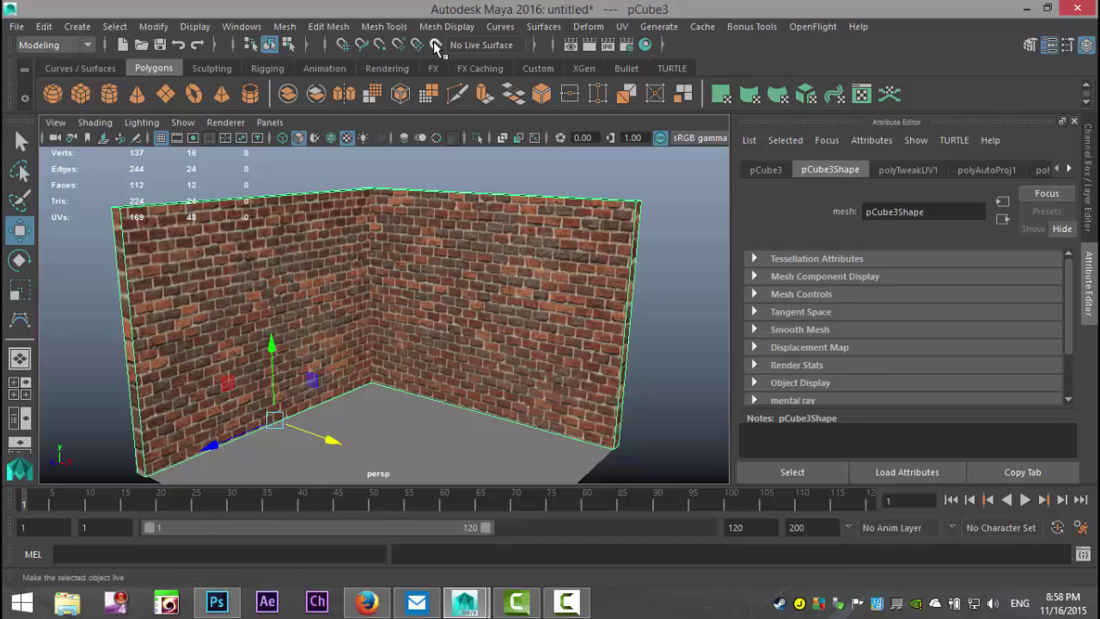
pyautogui.click(435, 44)
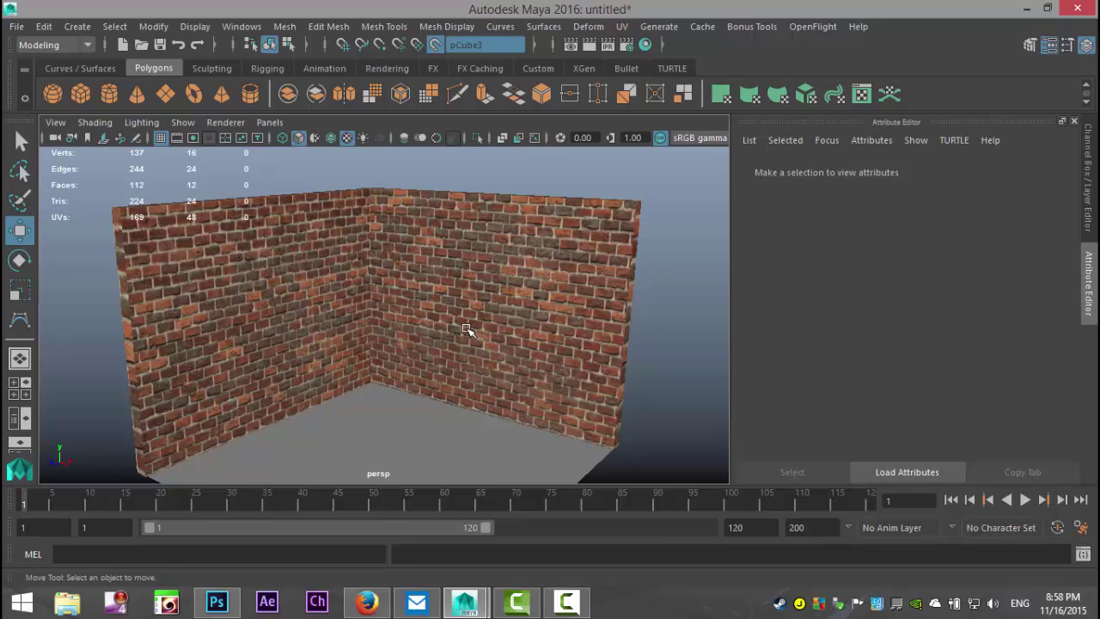
# With the CV Curve Tool, start a curve at the left wall base and climb it up the left wall
pyautogui.click(84, 29)
pyautogui.moveTo(138, 148)
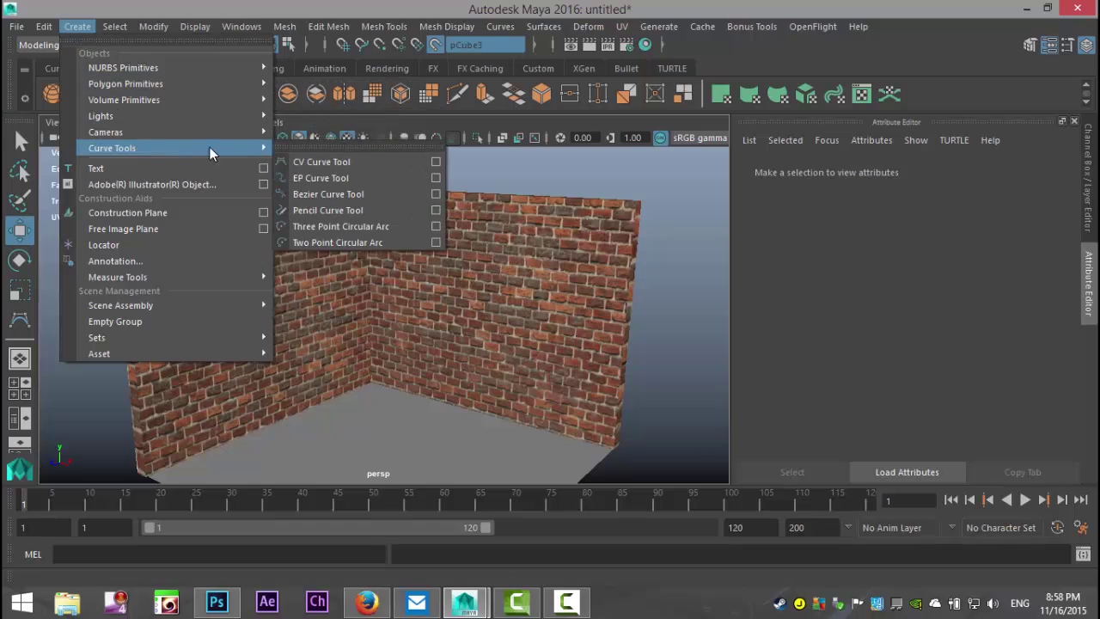
pyautogui.click(323, 163)
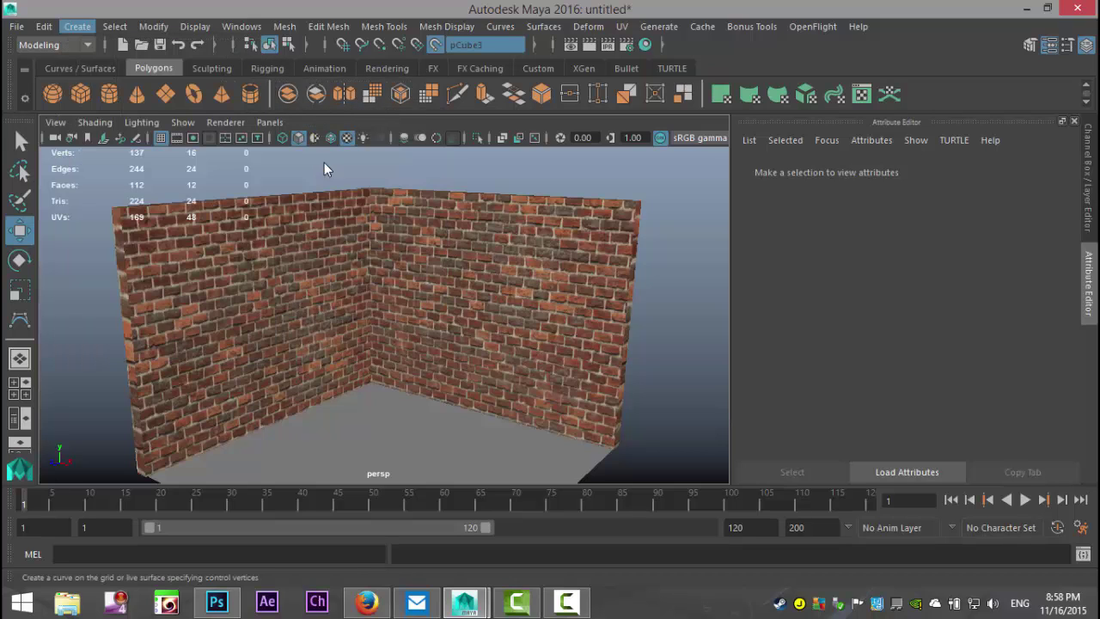
pyautogui.click(278, 420)
pyautogui.click(260, 411)
pyautogui.click(260, 384)
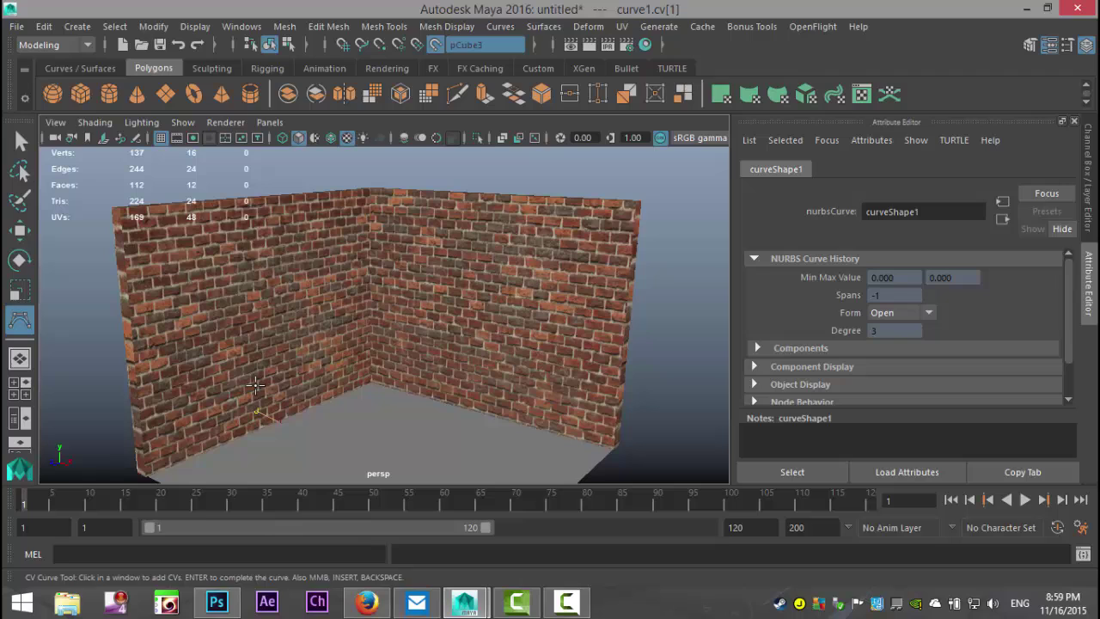
pyautogui.click(271, 360)
pyautogui.click(281, 342)
pyautogui.click(275, 313)
pyautogui.click(254, 285)
pyautogui.click(266, 254)
pyautogui.click(305, 248)
# Continue the curve down to the corner and up across the right wall, then finish it
pyautogui.click(337, 268)
pyautogui.click(359, 306)
pyautogui.click(385, 322)
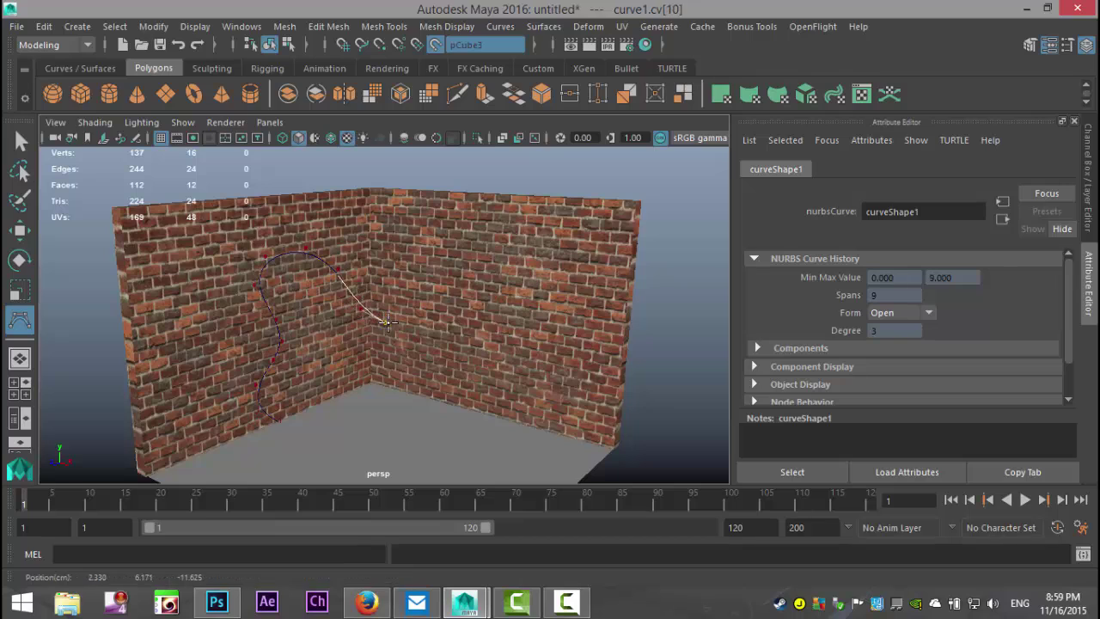
pyautogui.click(419, 326)
pyautogui.click(451, 320)
pyautogui.click(477, 305)
pyautogui.click(503, 282)
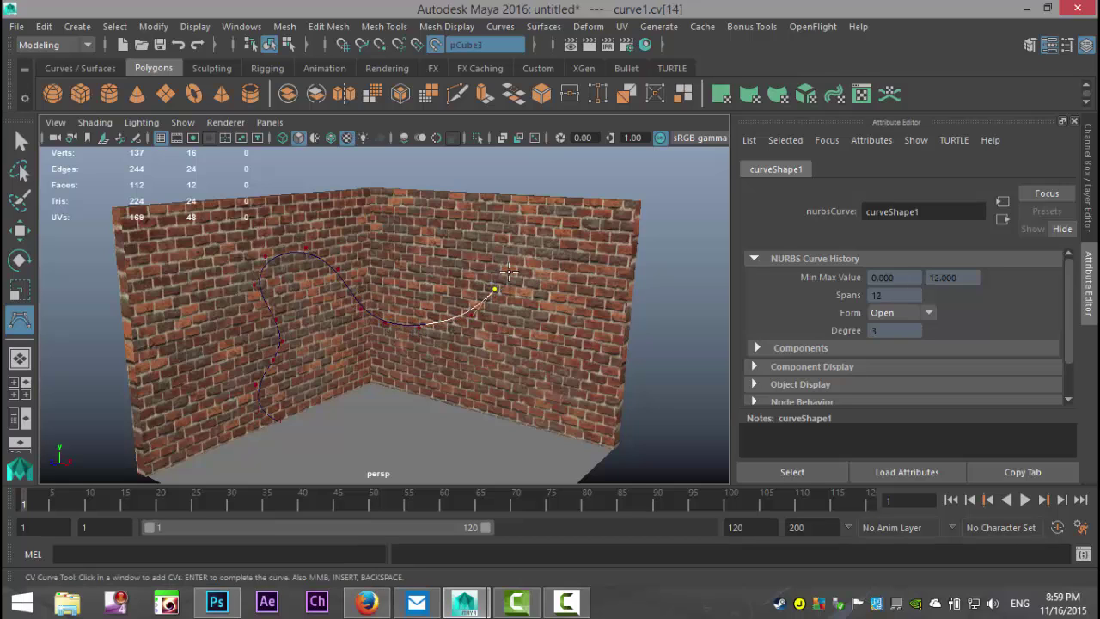
pyautogui.click(521, 262)
pyautogui.click(567, 268)
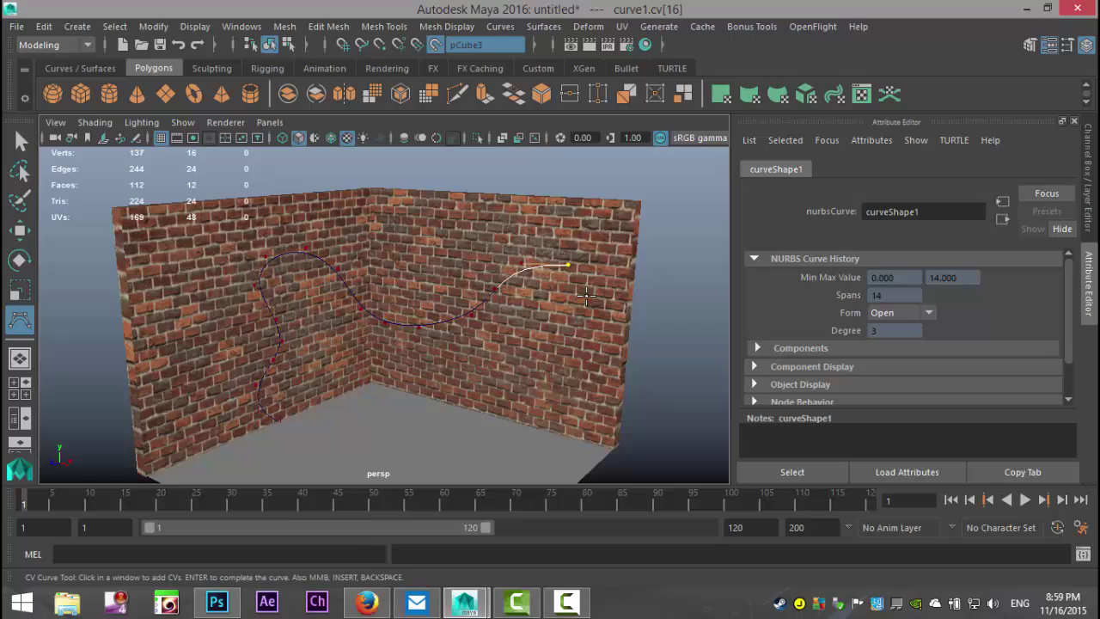
pyautogui.press('w')
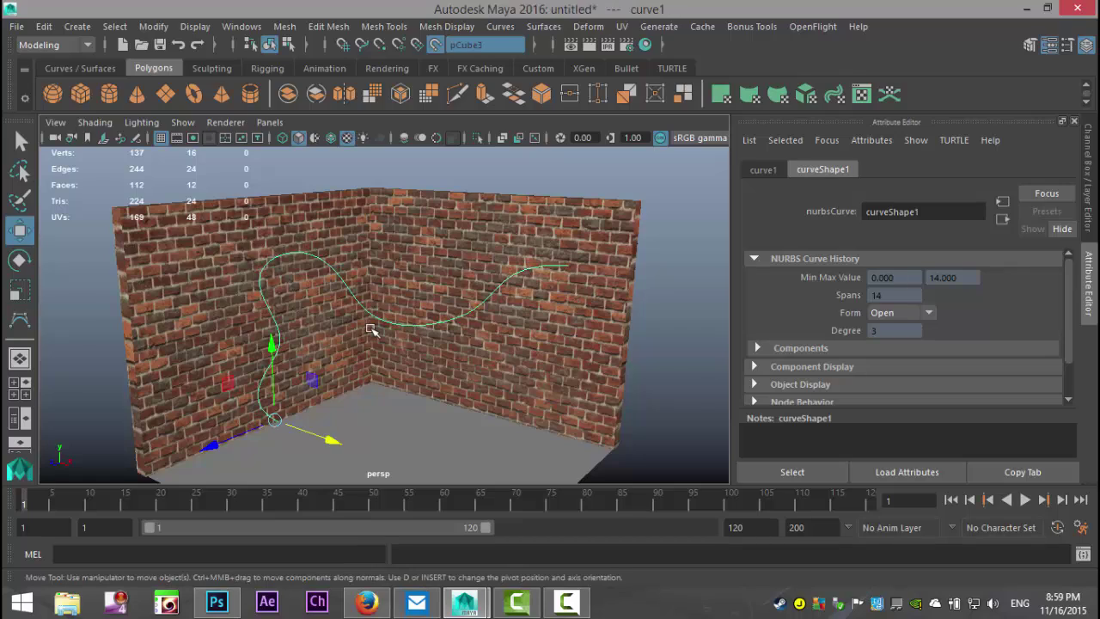
# Tumble the view to inspect the finished 14-span curve1 across both walls
pyautogui.keyDown('alt'); pyautogui.moveTo(372, 329); pyautogui.dragTo(390, 354); pyautogui.keyUp('alt')
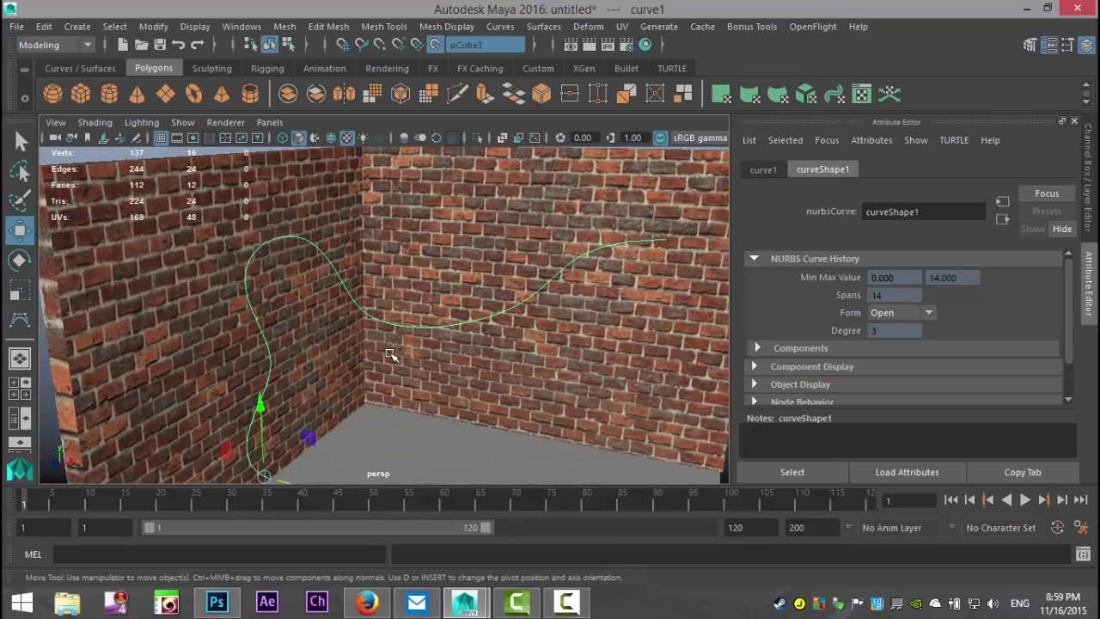
pyautogui.scroll(-3, 383, 348)
pyautogui.scroll(-4, 370, 339)
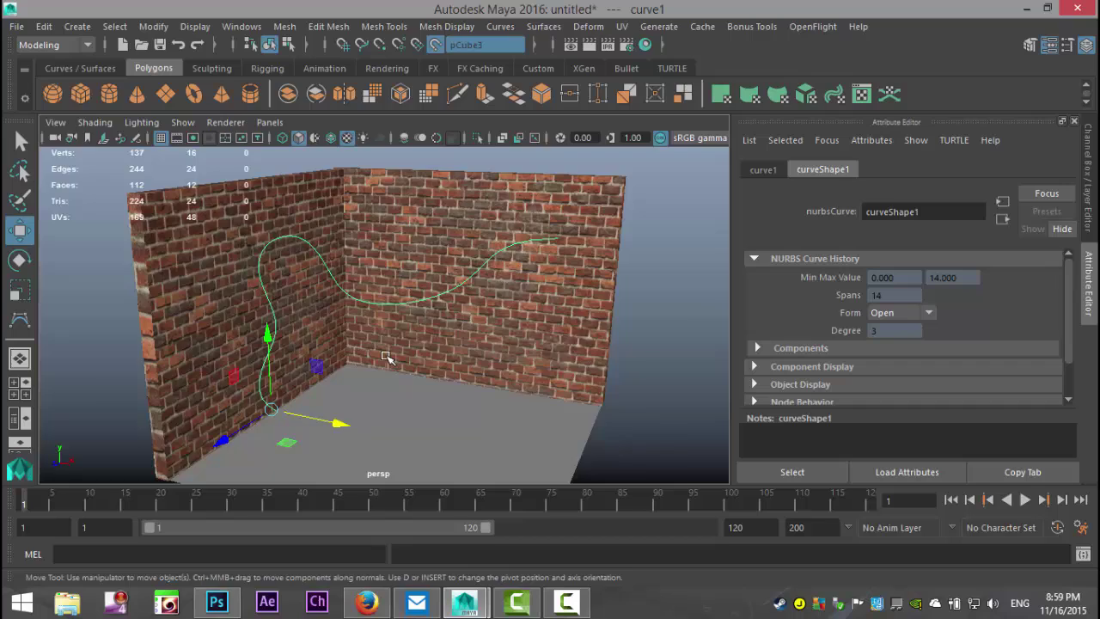
pyautogui.scroll(5, 386, 355)
pyautogui.moveTo(402, 366)
pyautogui.keyDown('alt'); pyautogui.mouseDown()
pyautogui.moveTo(409, 376)
pyautogui.moveTo(388, 383)
pyautogui.mouseUp(); pyautogui.keyUp('alt')
pyautogui.keyDown('alt'); pyautogui.moveTo(388, 382); pyautogui.dragTo(406, 375, button='middle'); pyautogui.keyUp('alt')
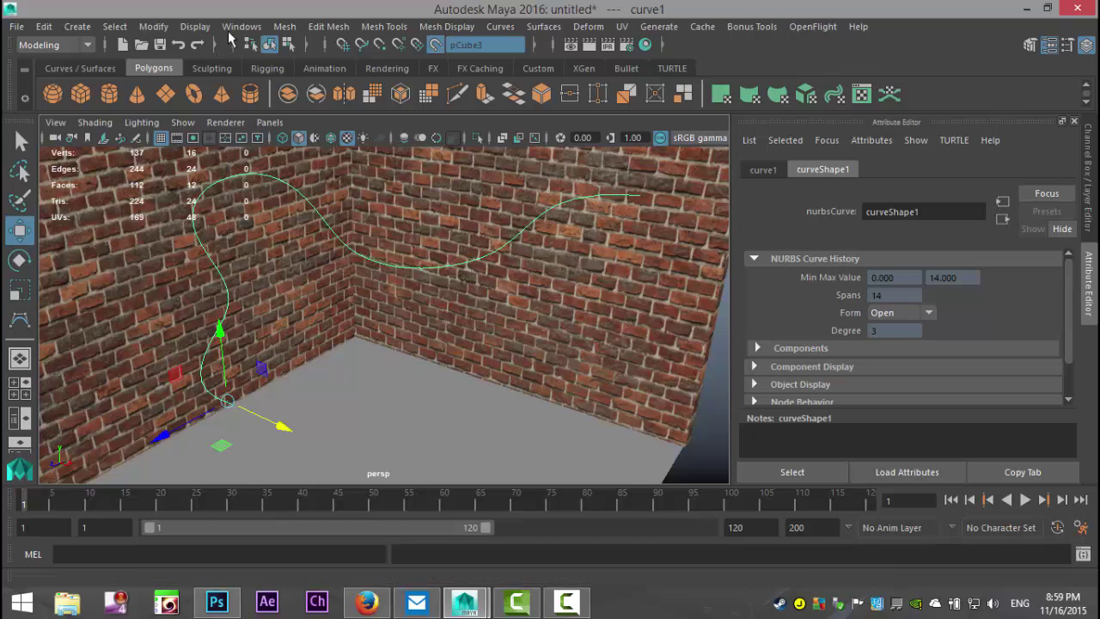
# Pick the ivy brush from the plantsMesh presets in the Visor
pyautogui.click(241, 26)
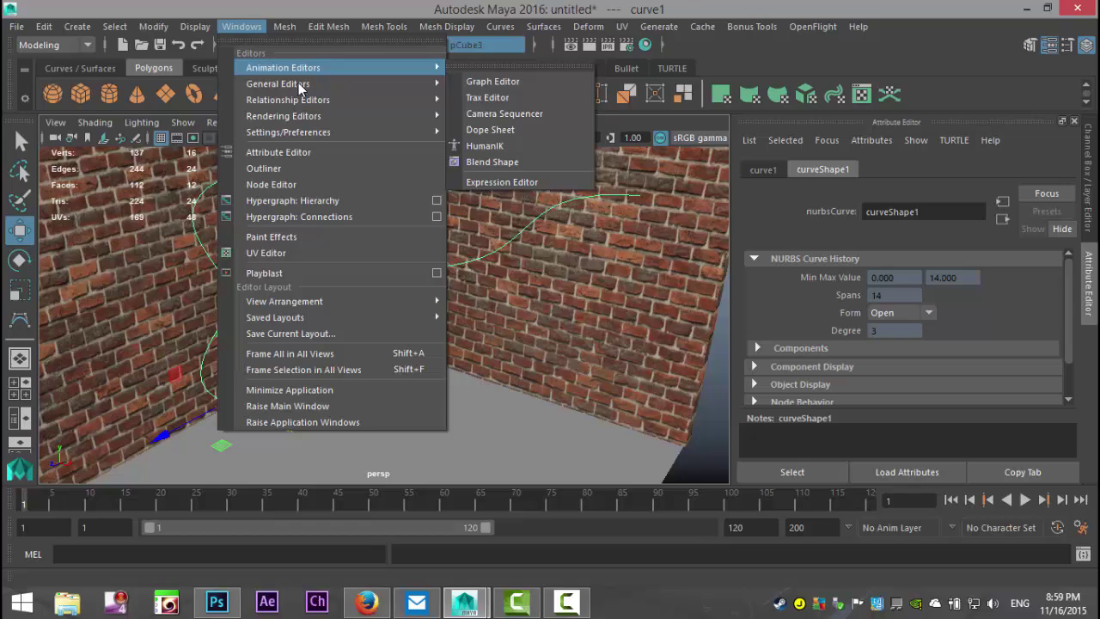
pyautogui.moveTo(299, 85)
pyautogui.click(498, 210)
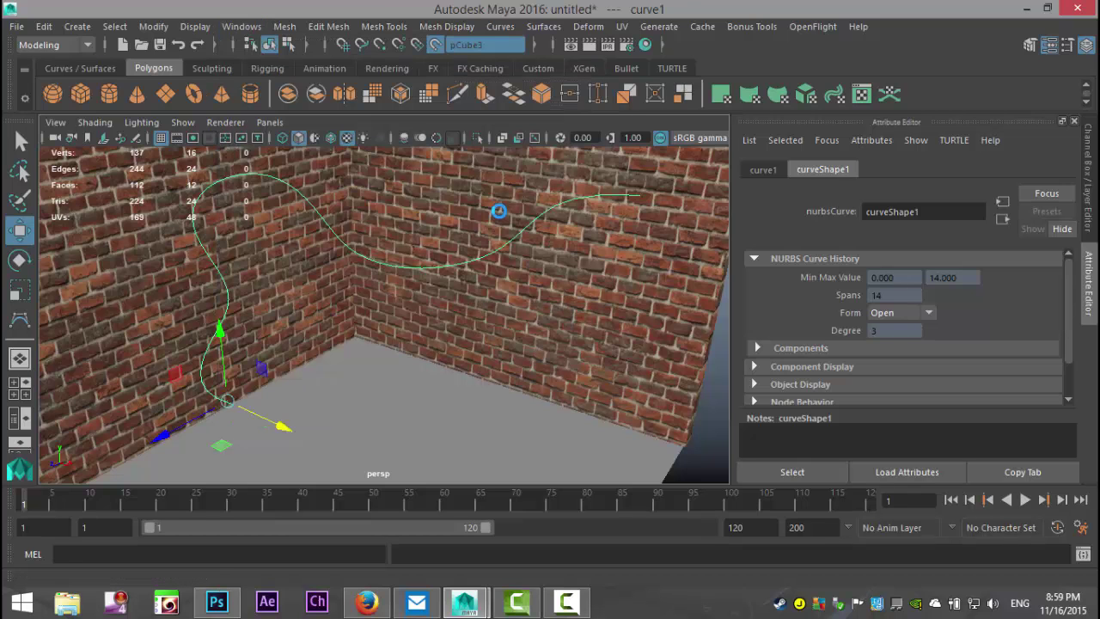
pyautogui.scroll(-5, 743, 258)
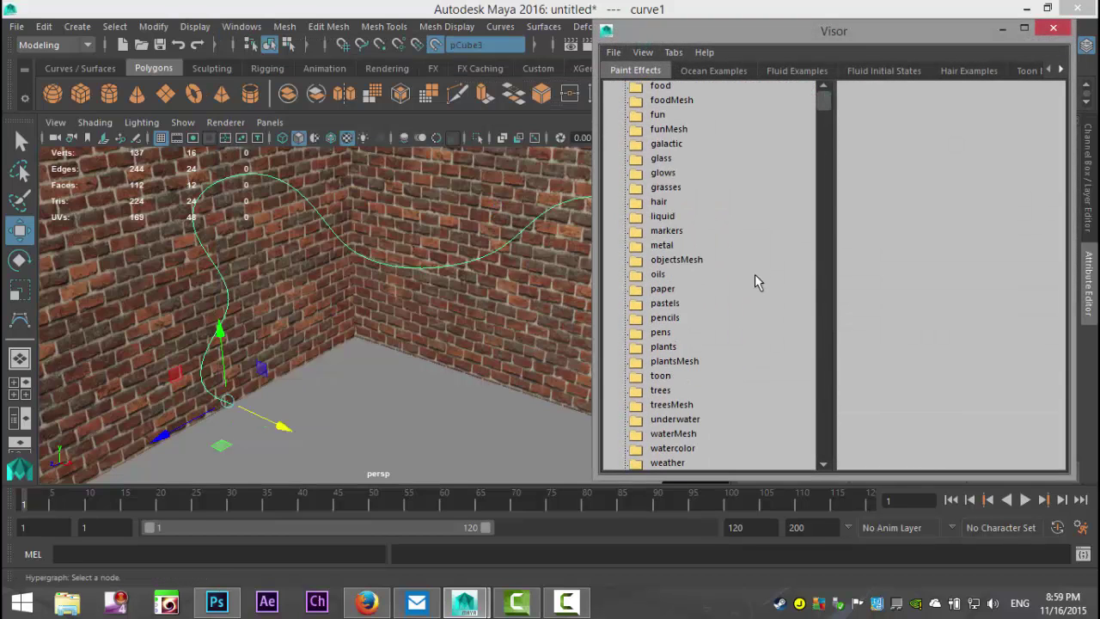
pyautogui.scroll(-2, 754, 283)
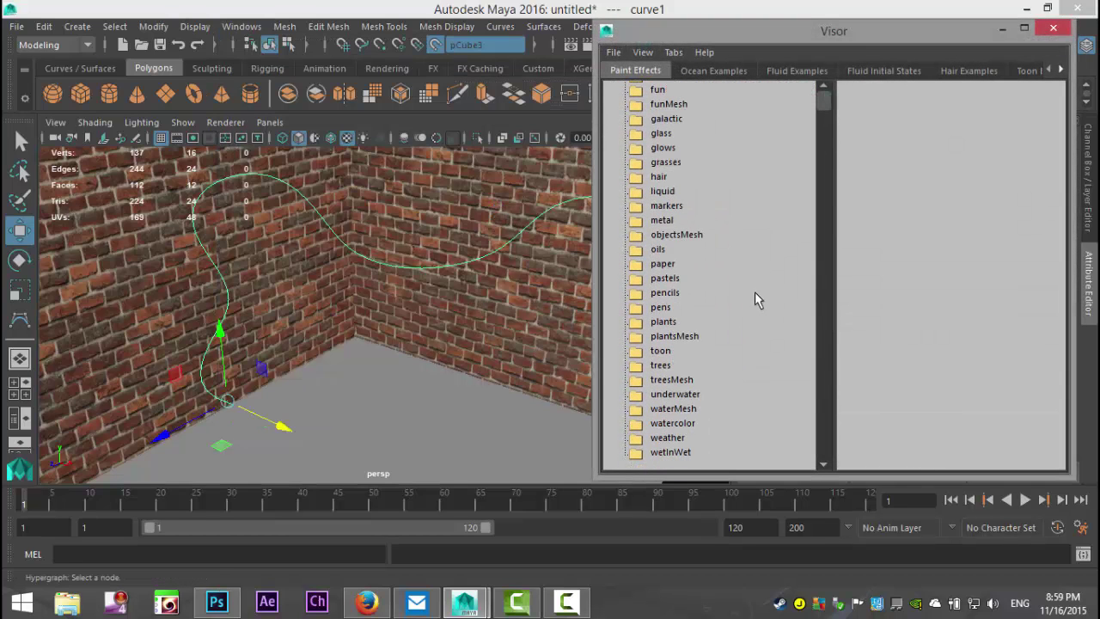
pyautogui.click(675, 337)
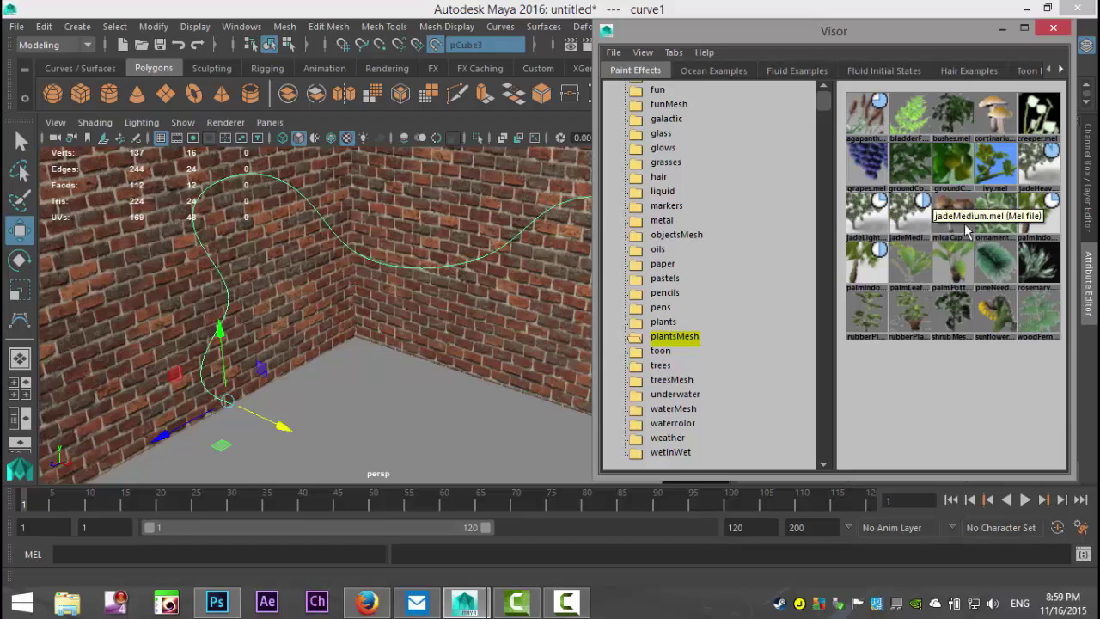
pyautogui.click(997, 165)
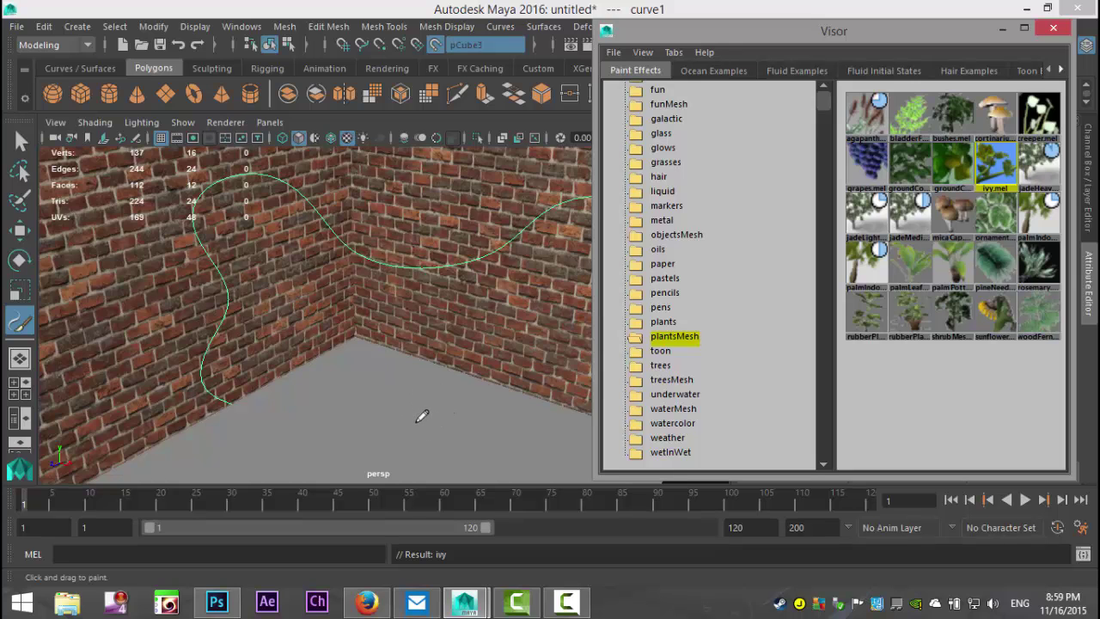
# Paint an ivy stroke across the floor in front of the brick corner
pyautogui.keyDown('alt'); pyautogui.moveTo(424, 415); pyautogui.dragTo(375, 312); pyautogui.keyUp('alt')
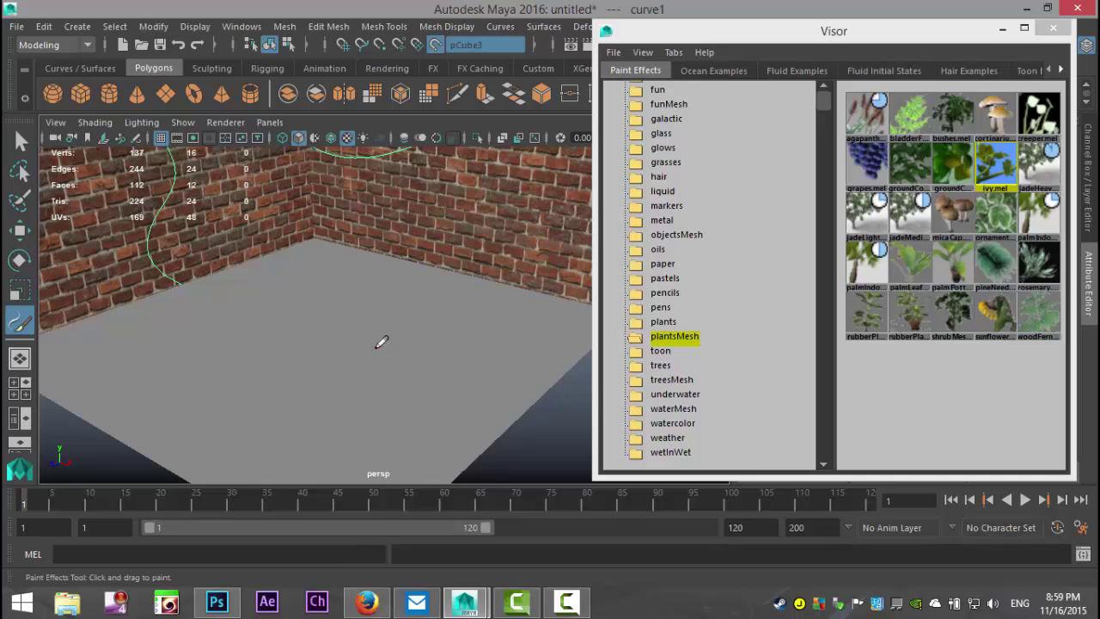
pyautogui.moveTo(424, 346); pyautogui.dragTo(424, 347)
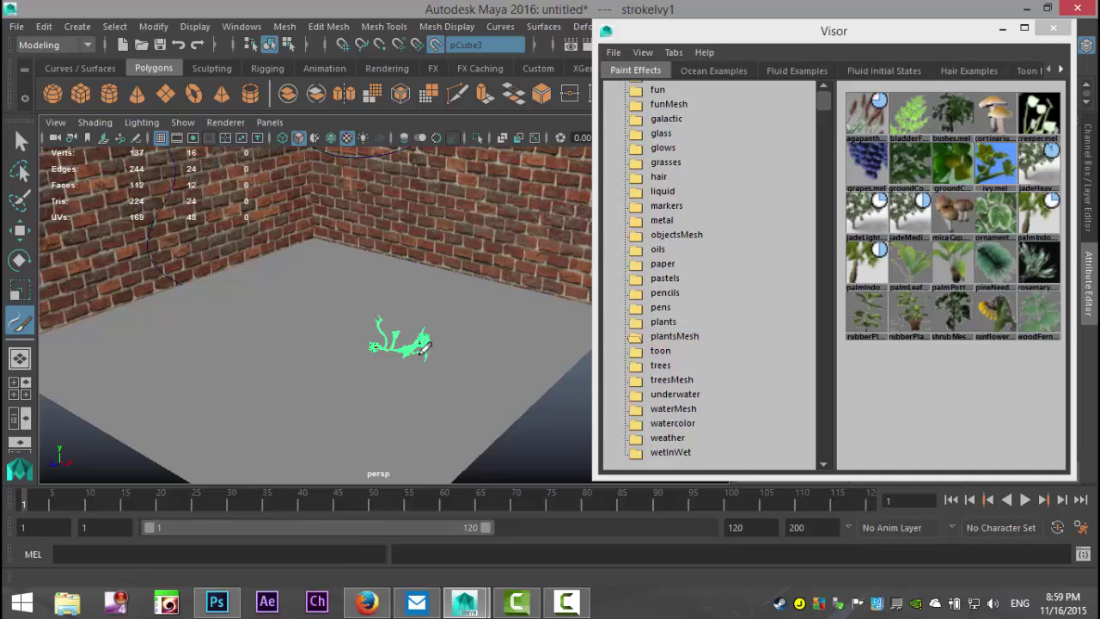
pyautogui.scroll(5, 442, 378)
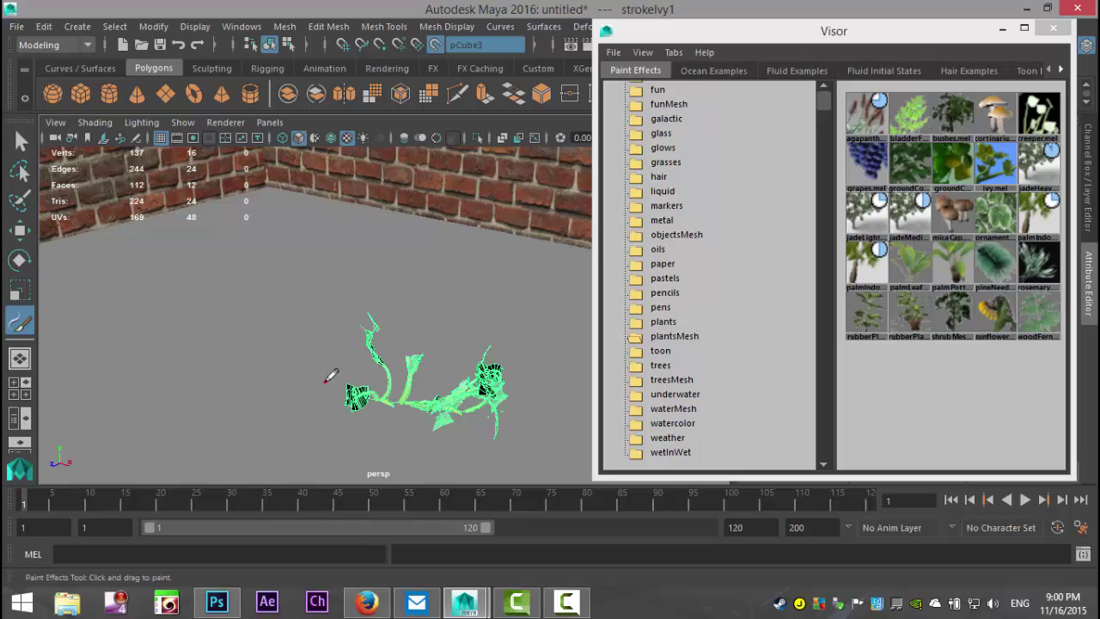
# Close the Visor, frame the ivy stroke and raise it slightly with the Move tool
pyautogui.click(1053, 29)
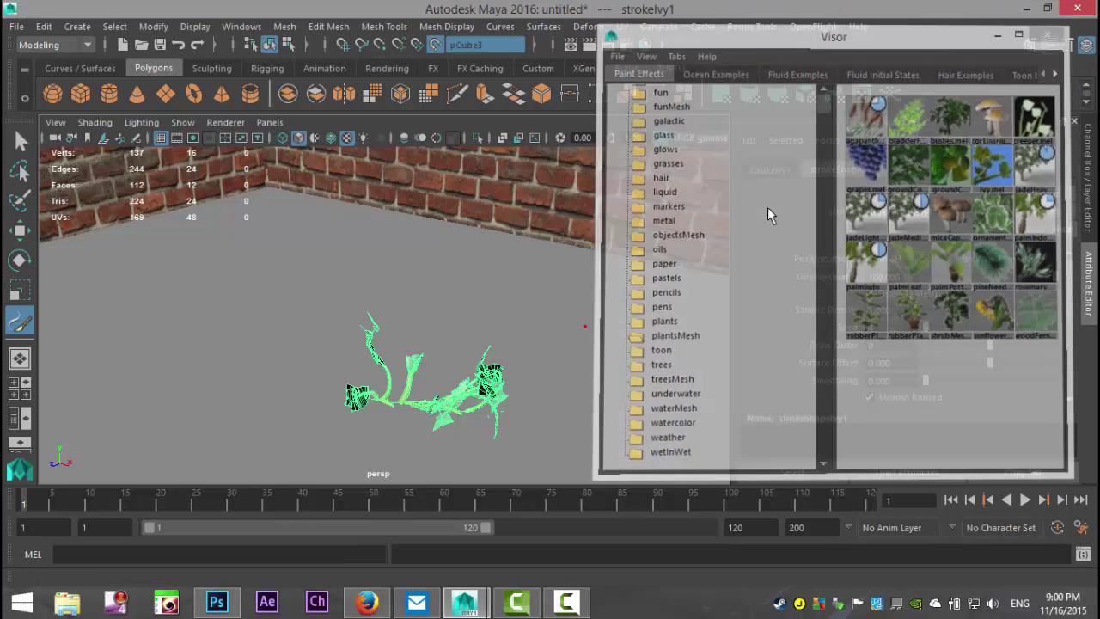
pyautogui.keyDown('alt'); pyautogui.moveTo(603, 253); pyautogui.dragTo(607, 307); pyautogui.keyUp('alt')
pyautogui.keyDown('alt'); pyautogui.moveTo(606, 306); pyautogui.dragTo(442, 364, button='middle'); pyautogui.keyUp('alt')
pyautogui.keyDown('alt'); pyautogui.moveTo(444, 359); pyautogui.dragTo(453, 354); pyautogui.keyUp('alt')
pyautogui.scroll(-3, 449, 353)
pyautogui.press('w')
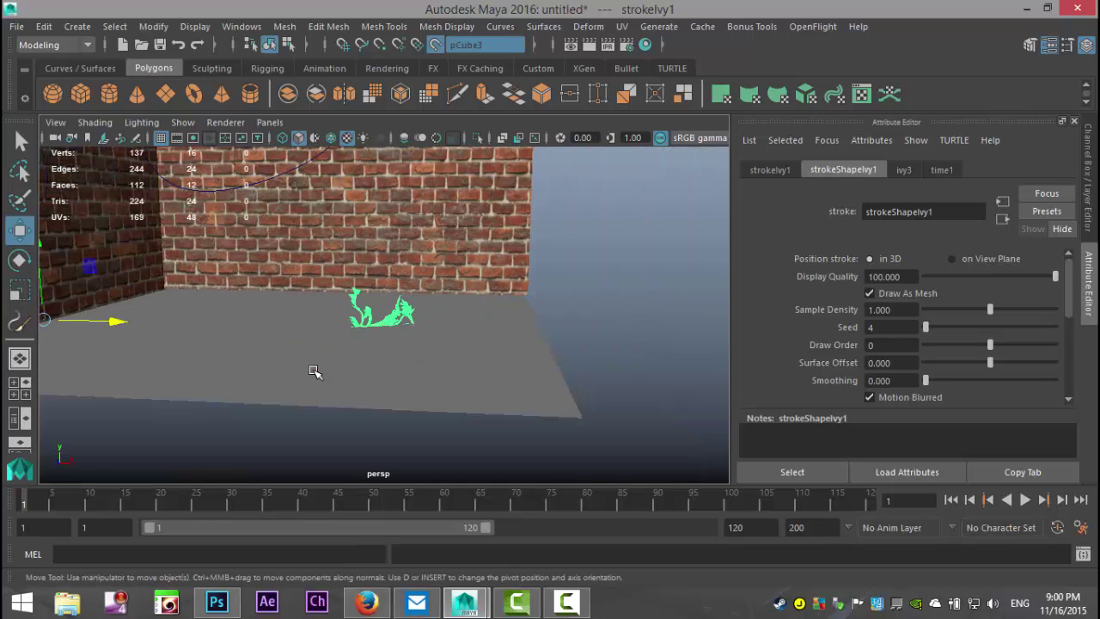
pyautogui.press('f')
pyautogui.moveTo(229, 238); pyautogui.dragTo(233, 227)
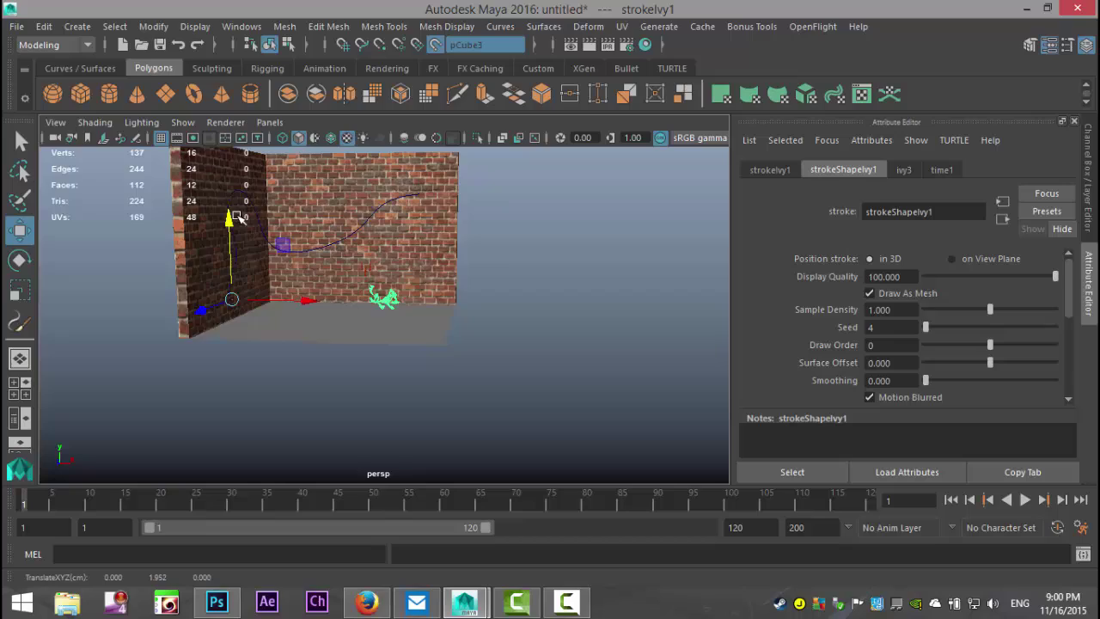
pyautogui.scroll(5, 454, 319)
pyautogui.moveTo(452, 319)
pyautogui.keyDown('alt'); pyautogui.mouseDown()
pyautogui.moveTo(447, 373)
pyautogui.moveTo(381, 400)
pyautogui.moveTo(466, 394)
pyautogui.moveTo(516, 404)
pyautogui.moveTo(498, 428)
pyautogui.moveTo(467, 410)
pyautogui.moveTo(466, 420)
pyautogui.mouseUp(); pyautogui.keyUp('alt')
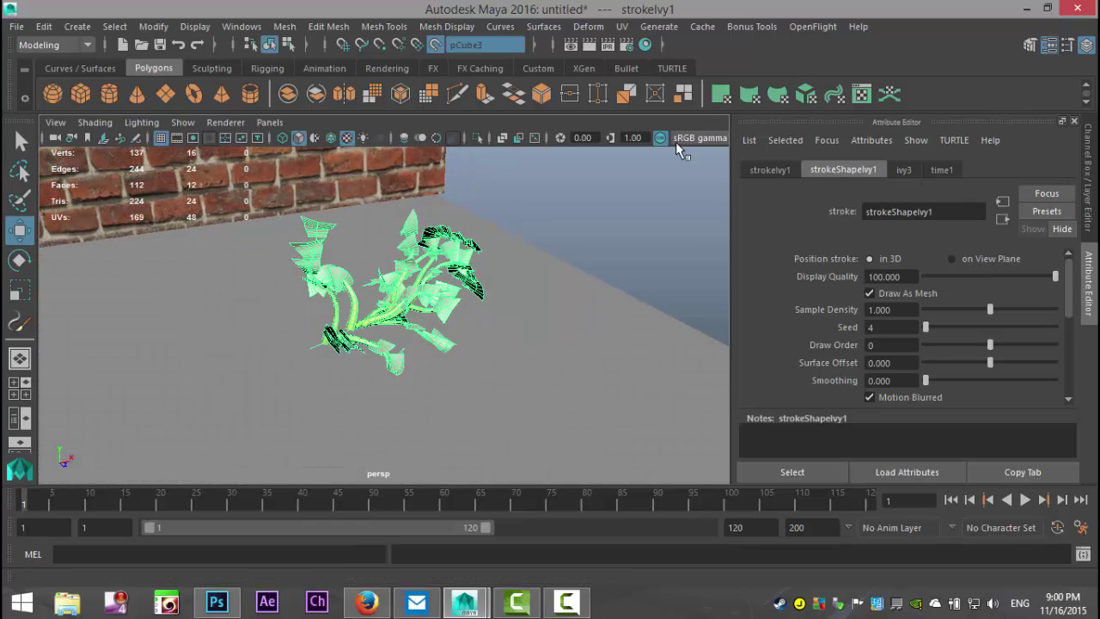
# Lower the ivy3 brush's Global Scale from 0.559 to 0.335
pyautogui.click(903, 170)
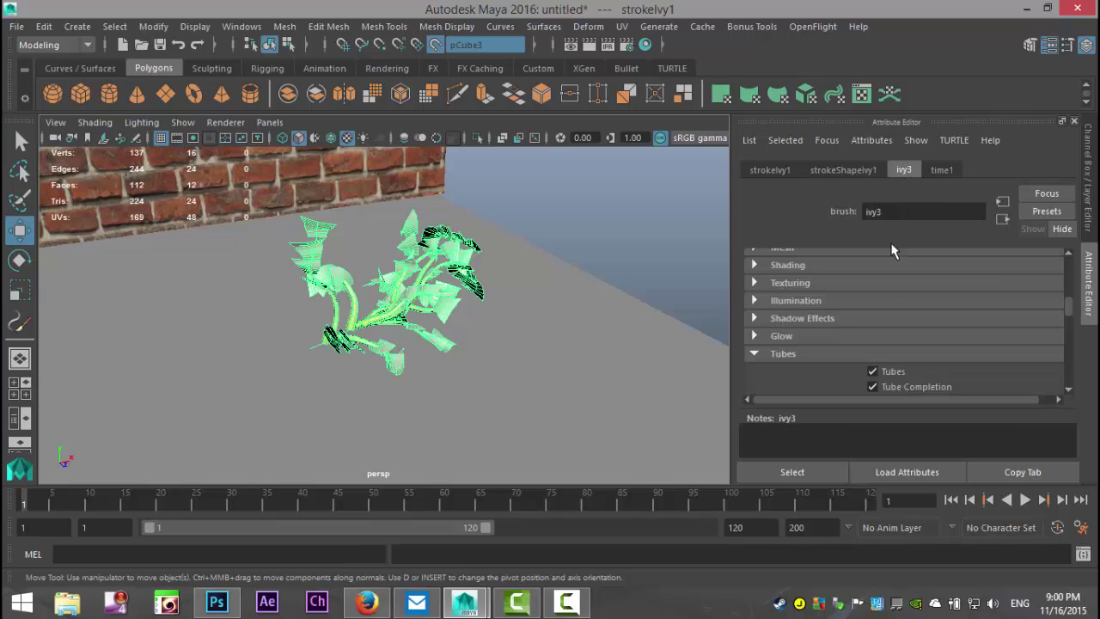
pyautogui.scroll(5, 932, 316)
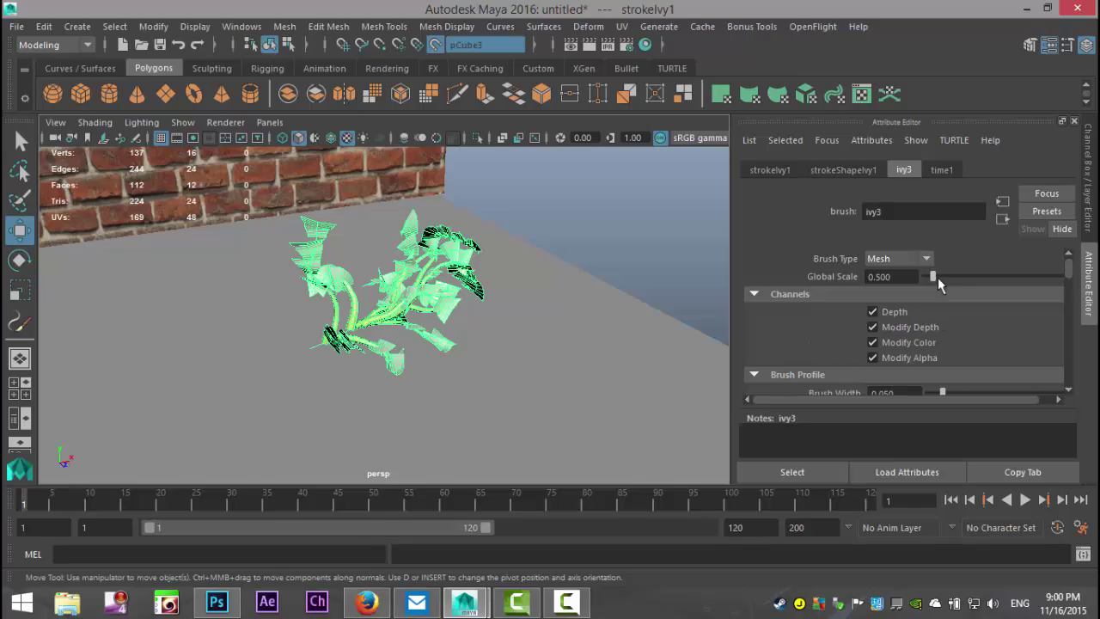
pyautogui.moveTo(936, 282)
pyautogui.mouseDown()
pyautogui.moveTo(979, 289)
pyautogui.moveTo(933, 286)
pyautogui.mouseUp()
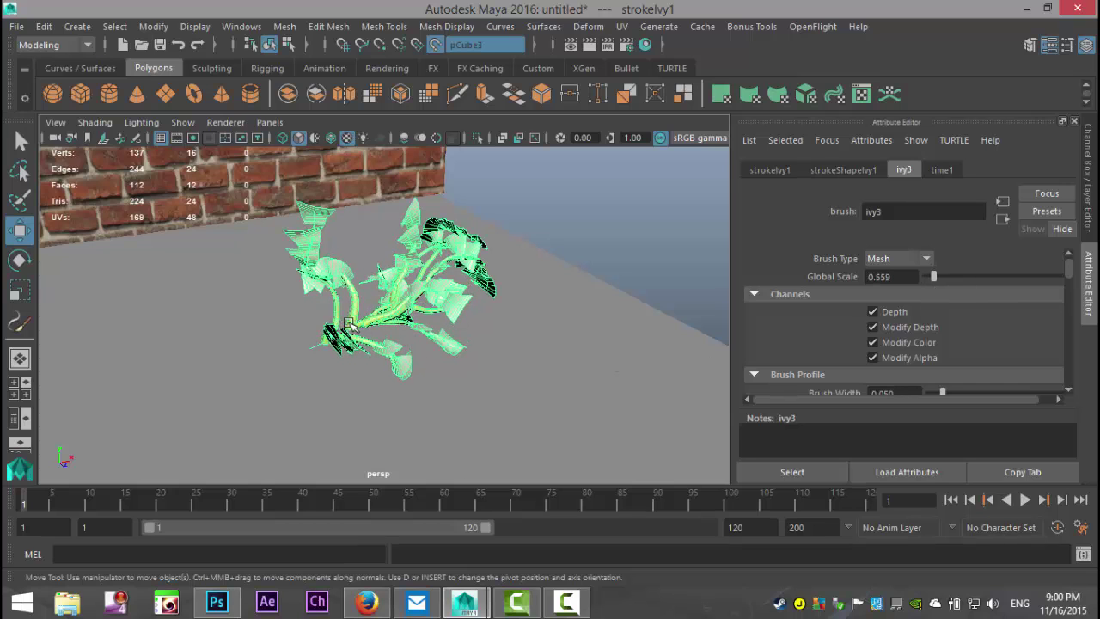
pyautogui.scroll(2, 354, 307)
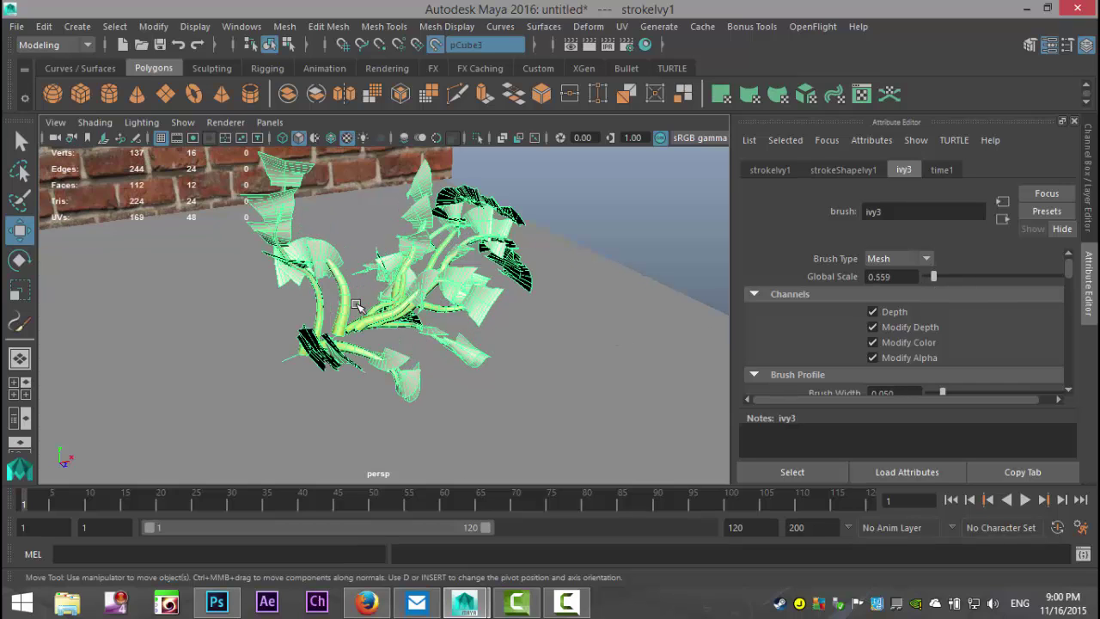
pyautogui.scroll(-5, 933, 293)
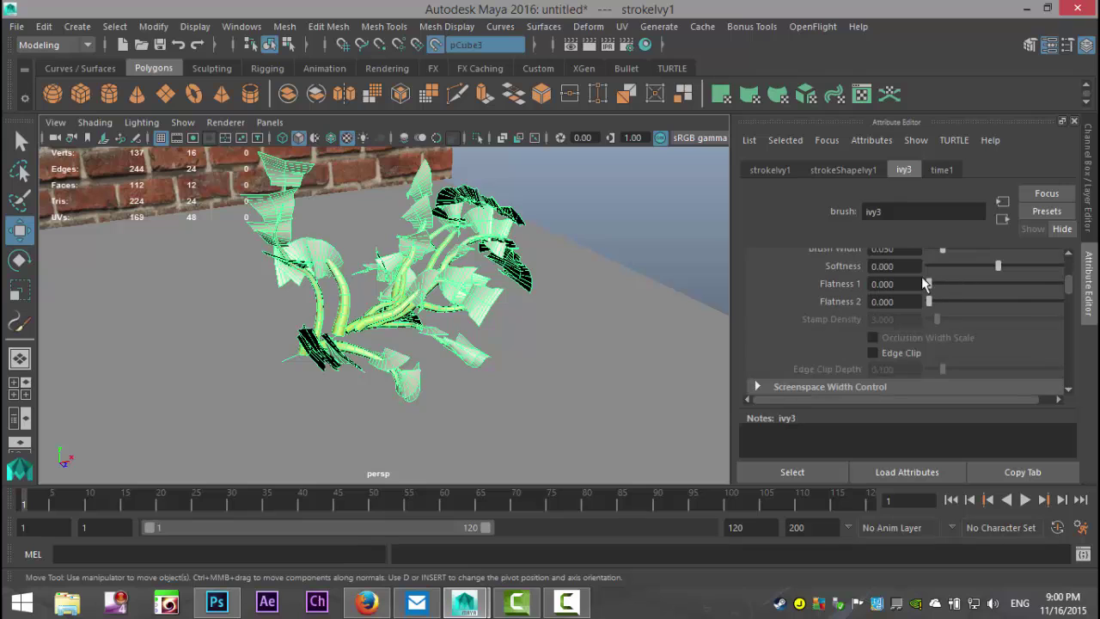
pyautogui.scroll(-3, 988, 305)
pyautogui.scroll(6, 985, 300)
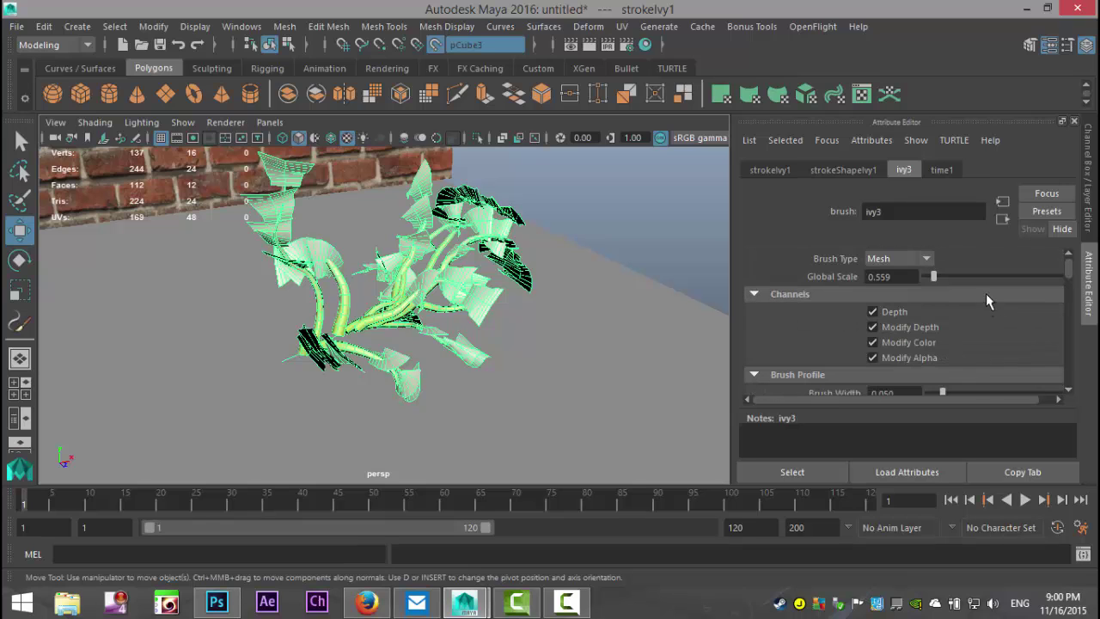
pyautogui.scroll(-2, 546, 334)
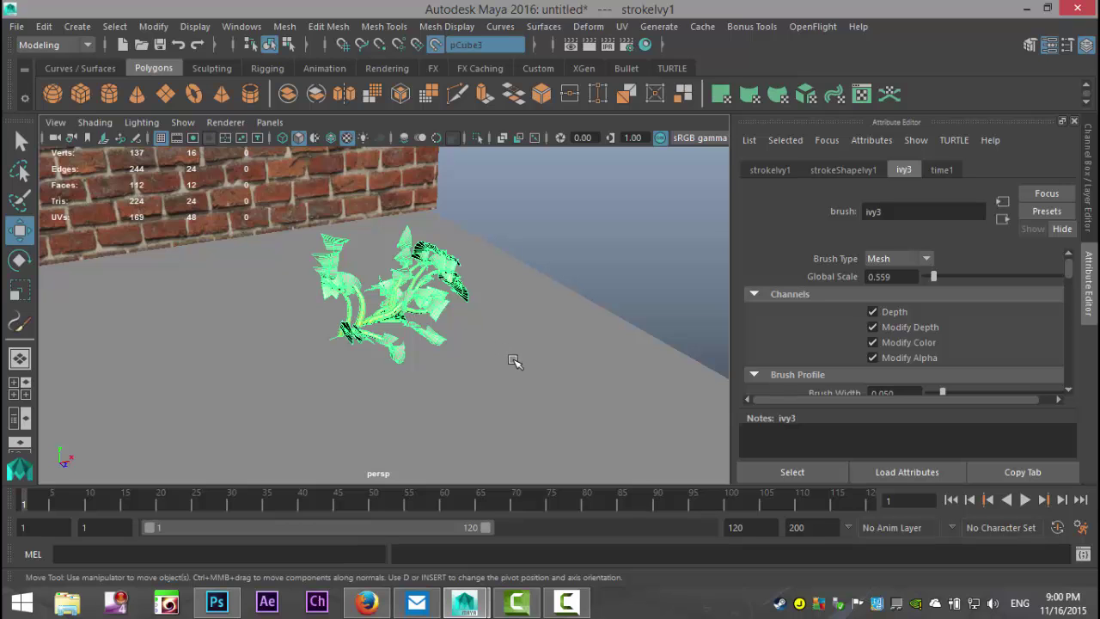
pyautogui.keyDown('alt'); pyautogui.moveTo(514, 361); pyautogui.dragTo(438, 379); pyautogui.keyUp('alt')
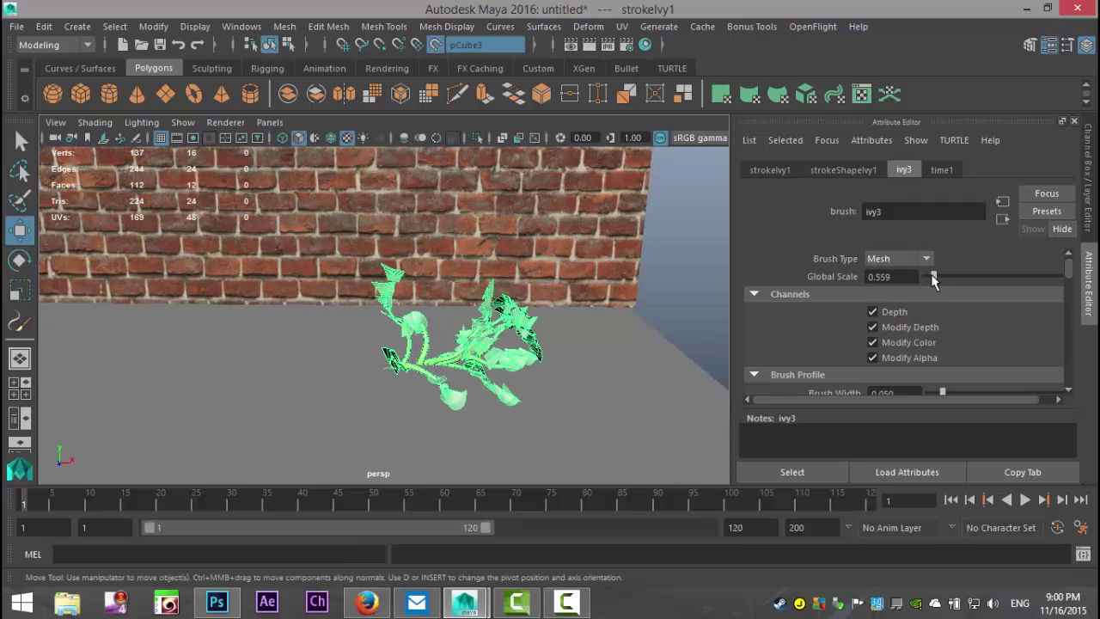
pyautogui.moveTo(933, 277); pyautogui.dragTo(929, 277)
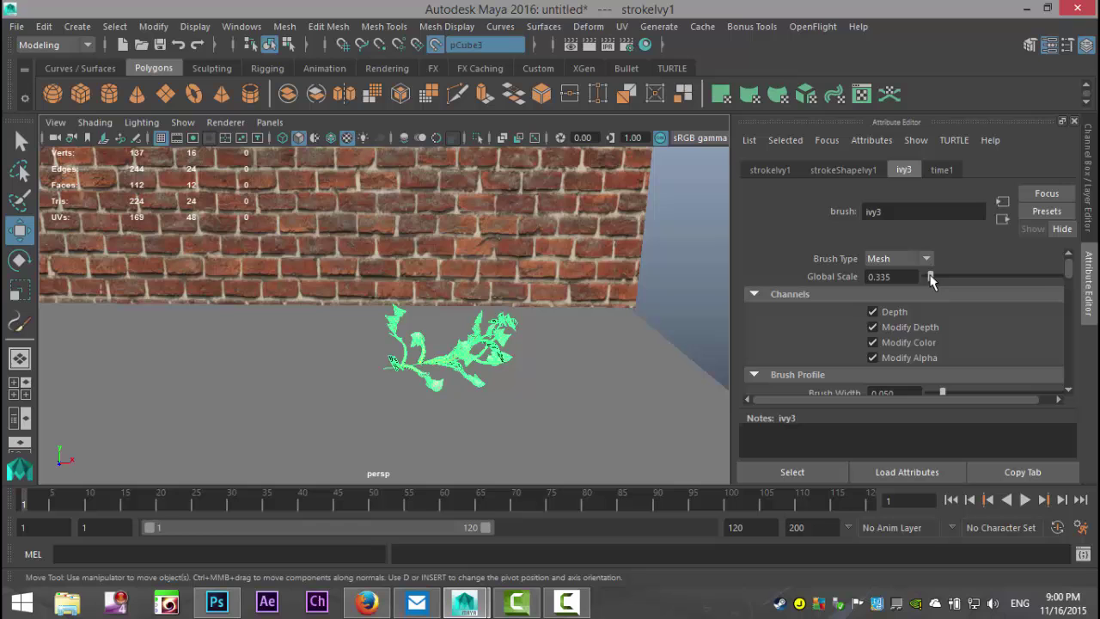
pyautogui.keyDown('alt'); pyautogui.moveTo(521, 392); pyautogui.dragTo(459, 363); pyautogui.keyUp('alt')
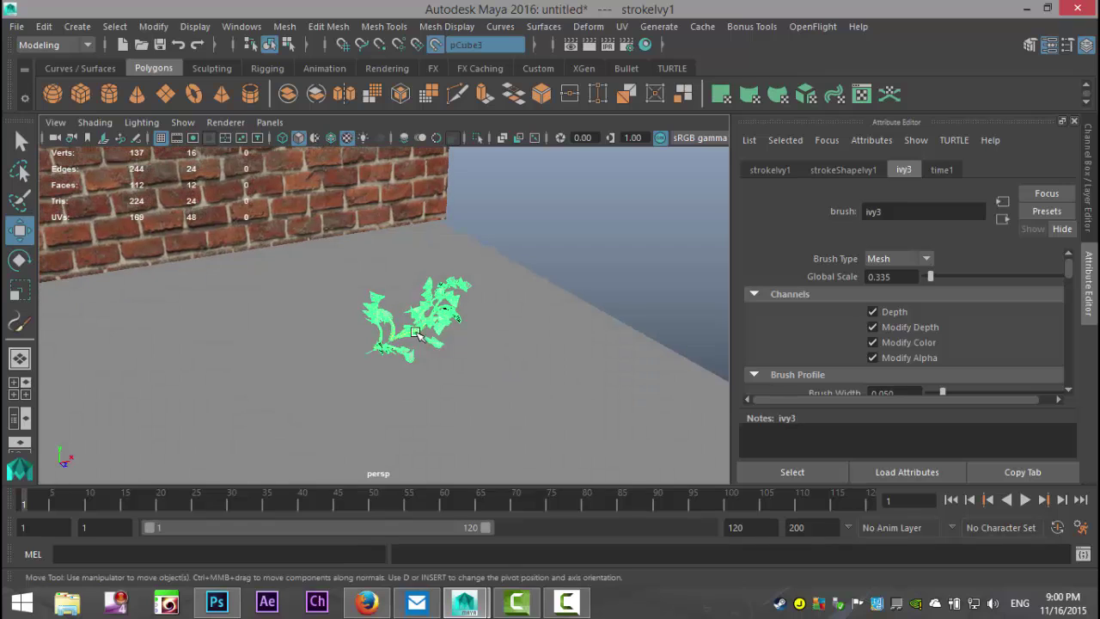
# Apply the ivy3 template brush settings to the selected stroke, setting Global Scale to 0.500
pyautogui.press('space')
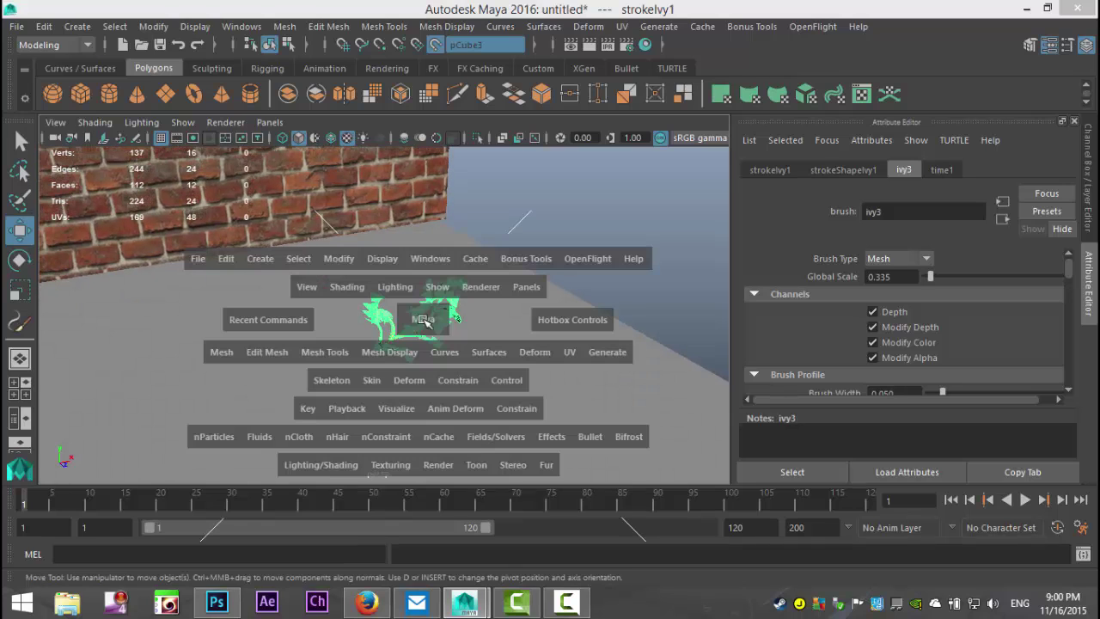
pyautogui.click(615, 359)
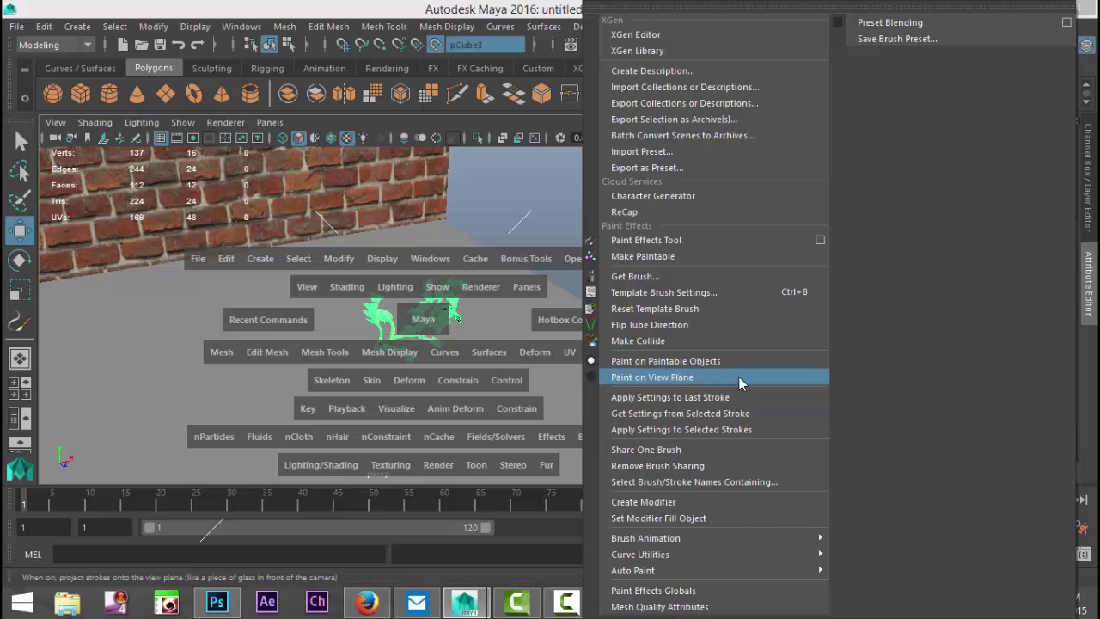
pyautogui.click(744, 436)
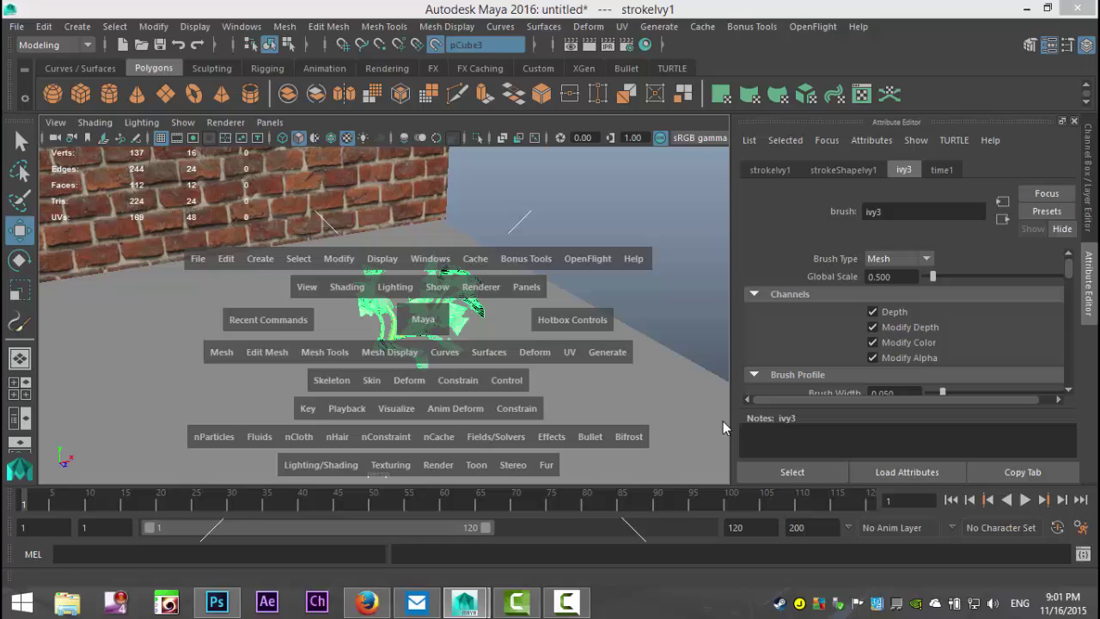
pyautogui.scroll(-3, 523, 356)
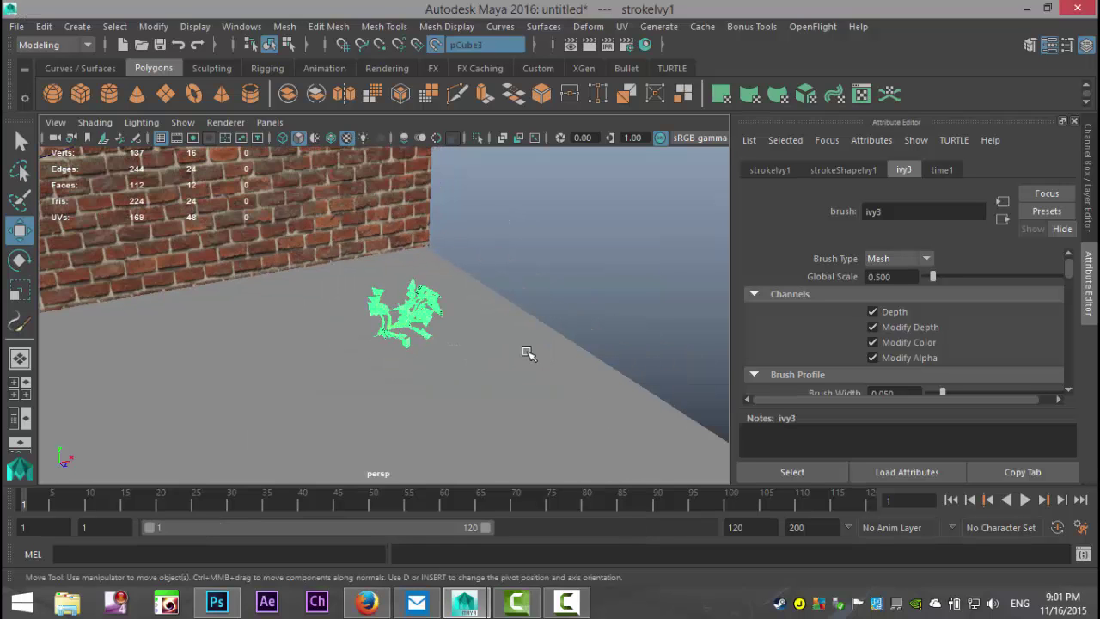
# Attach the ivy brush to curve1, creating stroke1 with brush ivy4 along the walls
pyautogui.keyDown('alt'); pyautogui.moveTo(528, 353); pyautogui.dragTo(514, 436); pyautogui.keyUp('alt')
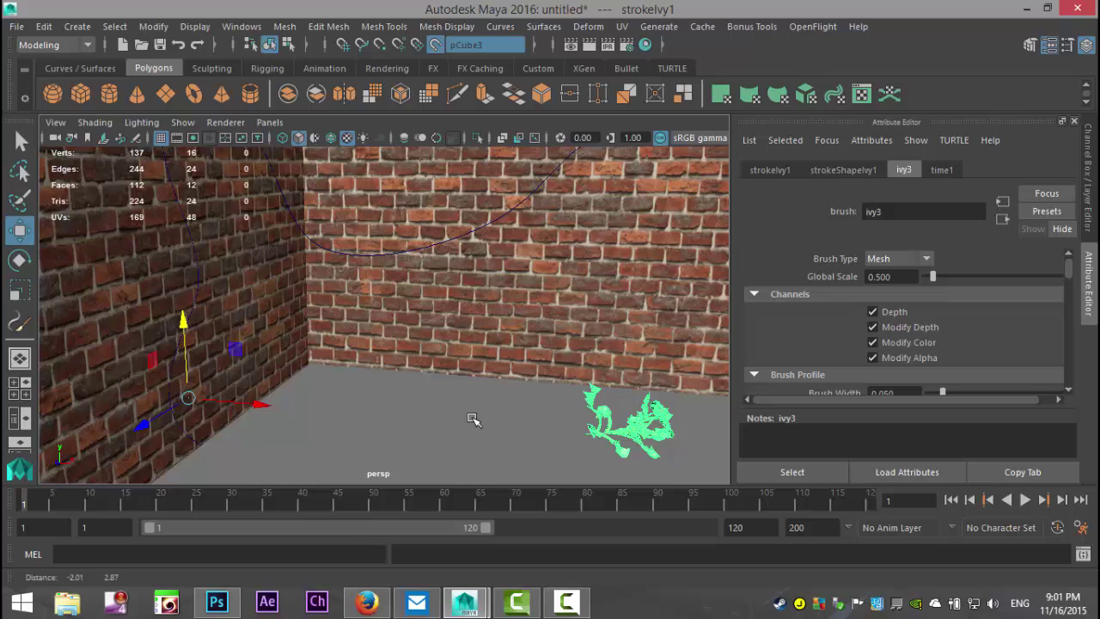
pyautogui.click(364, 255)
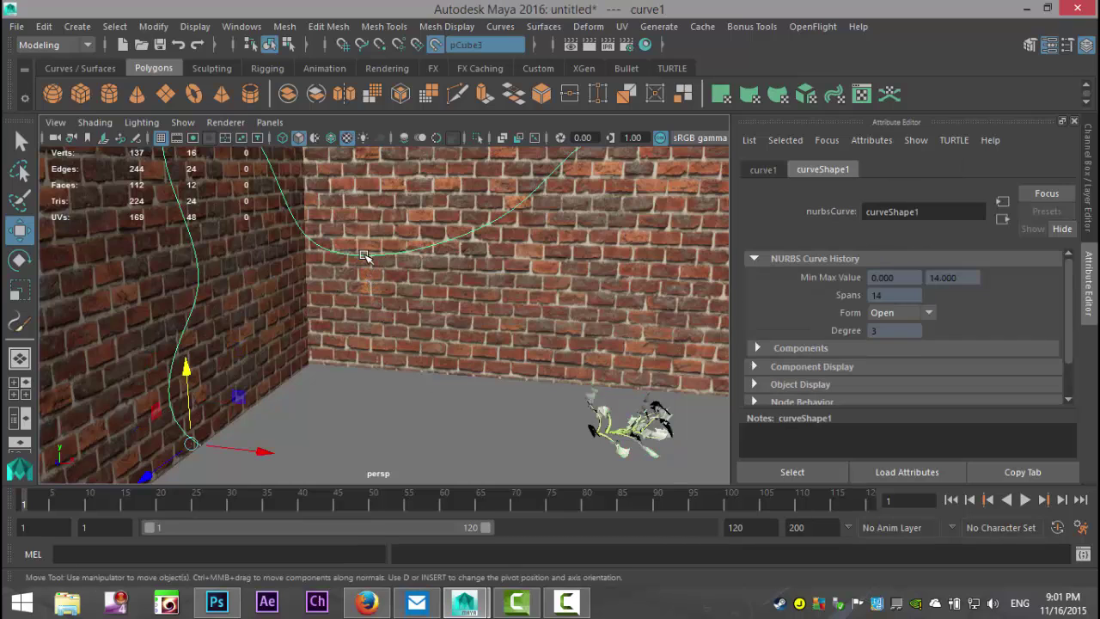
pyautogui.press('space')
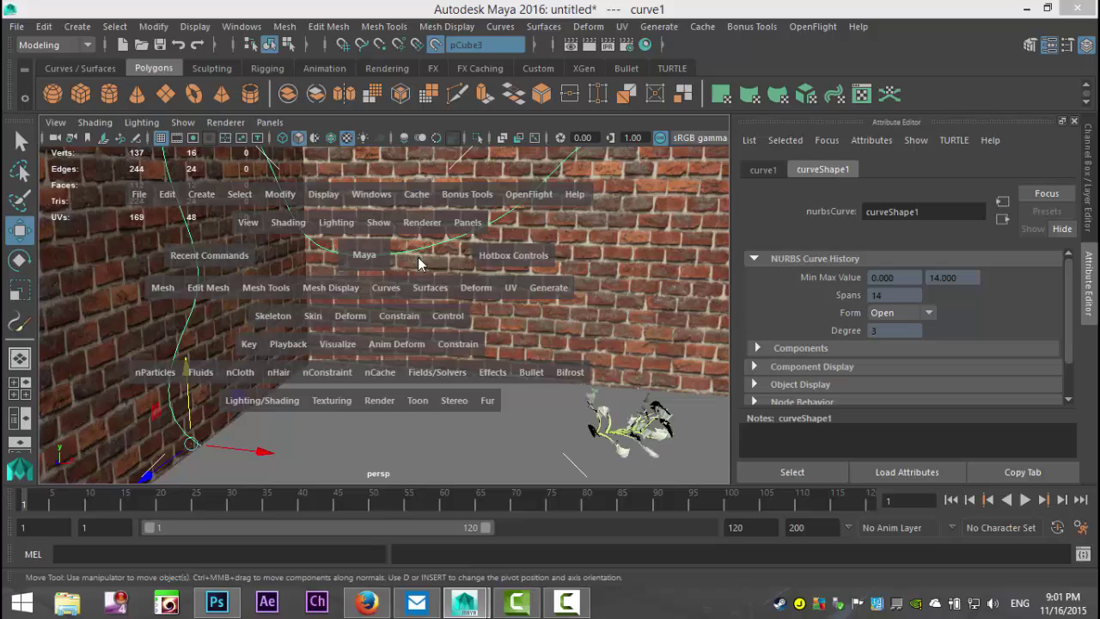
pyautogui.click(554, 288)
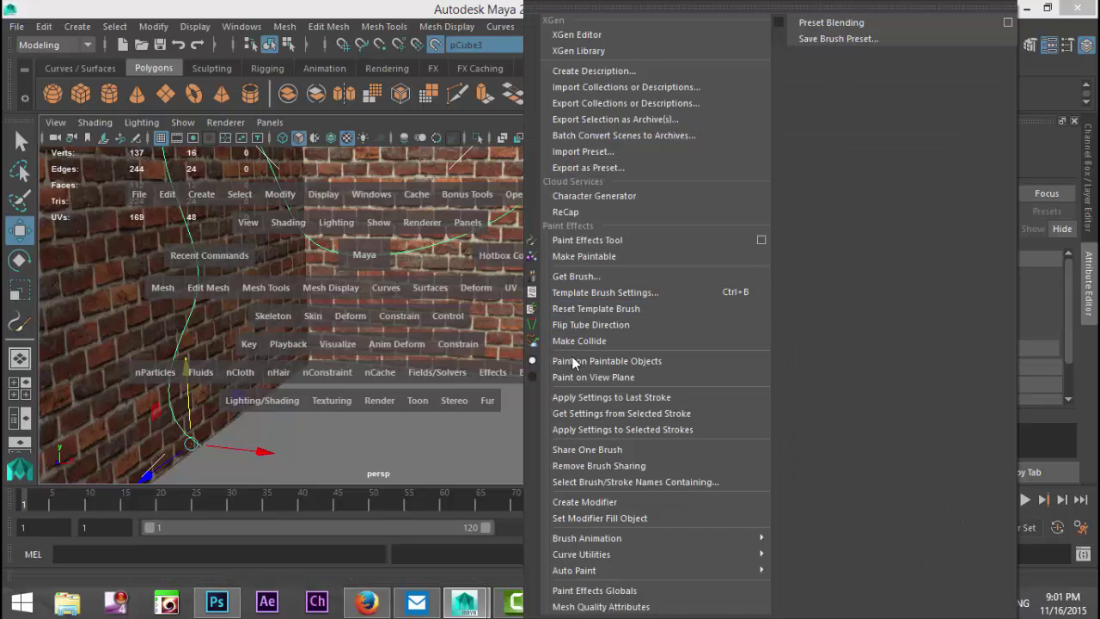
pyautogui.moveTo(673, 558)
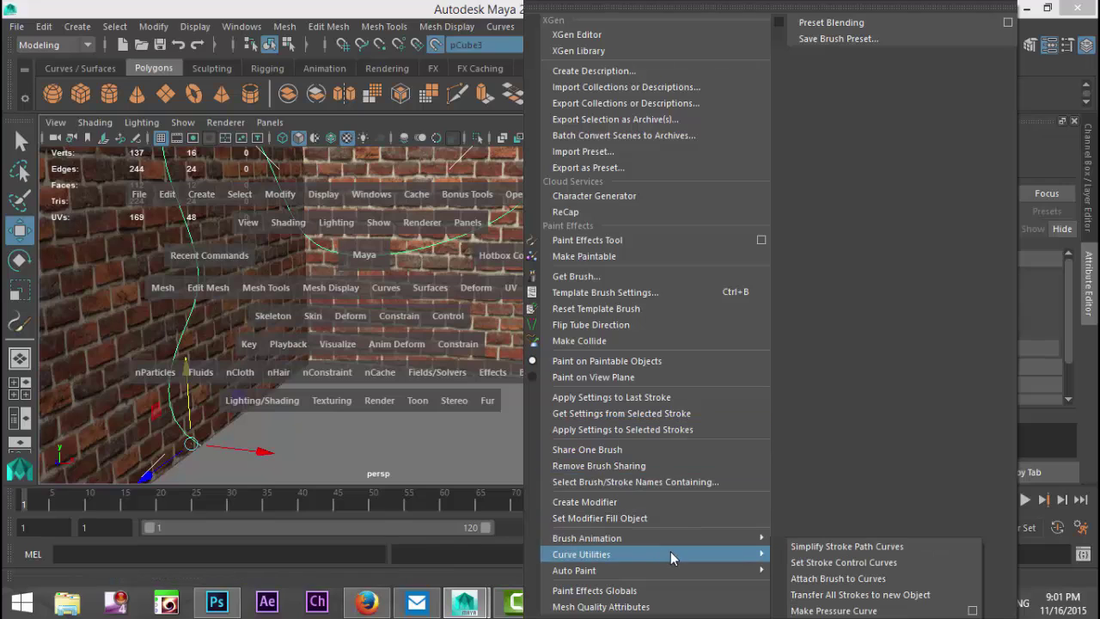
pyautogui.click(889, 578)
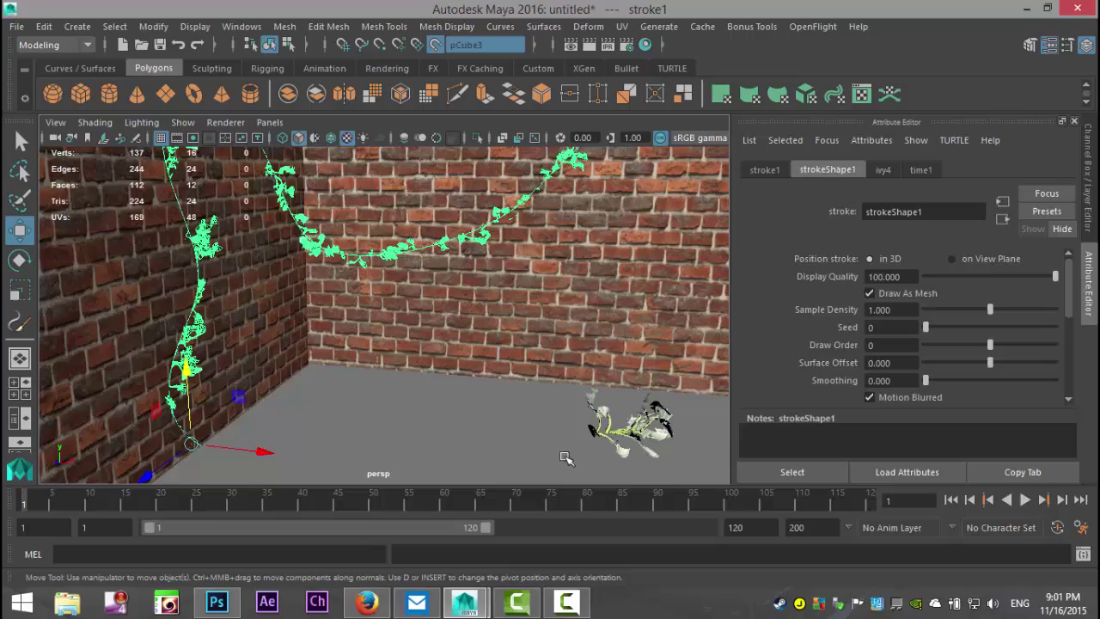
pyautogui.scroll(3, 423, 370)
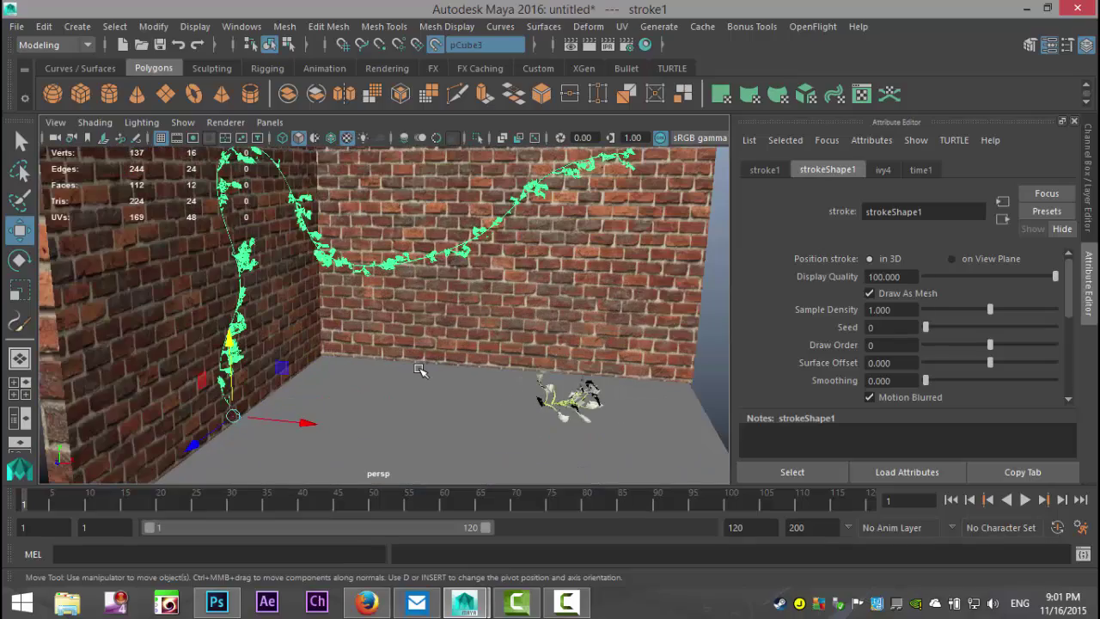
pyautogui.keyDown('alt'); pyautogui.moveTo(419, 364); pyautogui.dragTo(406, 410); pyautogui.keyUp('alt')
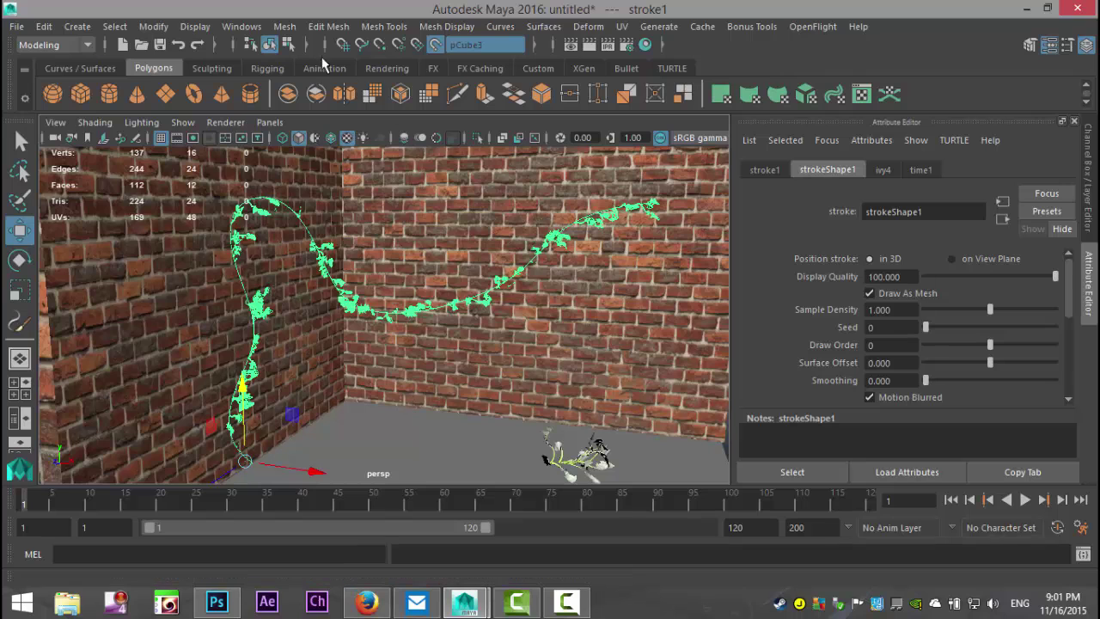
# Select curve1 in the Outliner and delete it
pyautogui.click(243, 28)
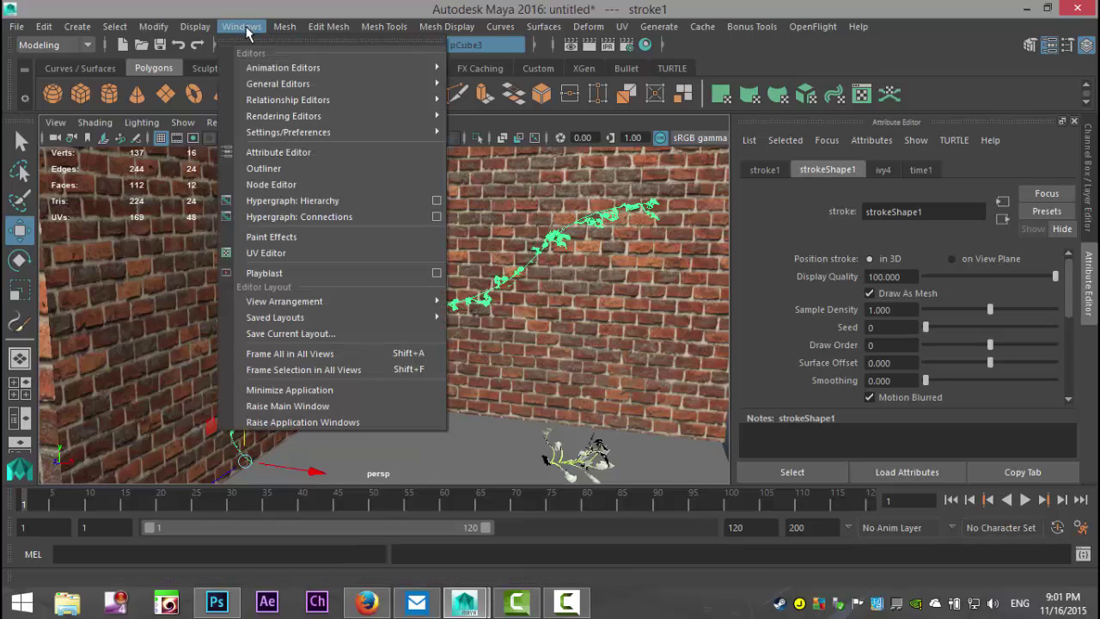
pyautogui.click(288, 170)
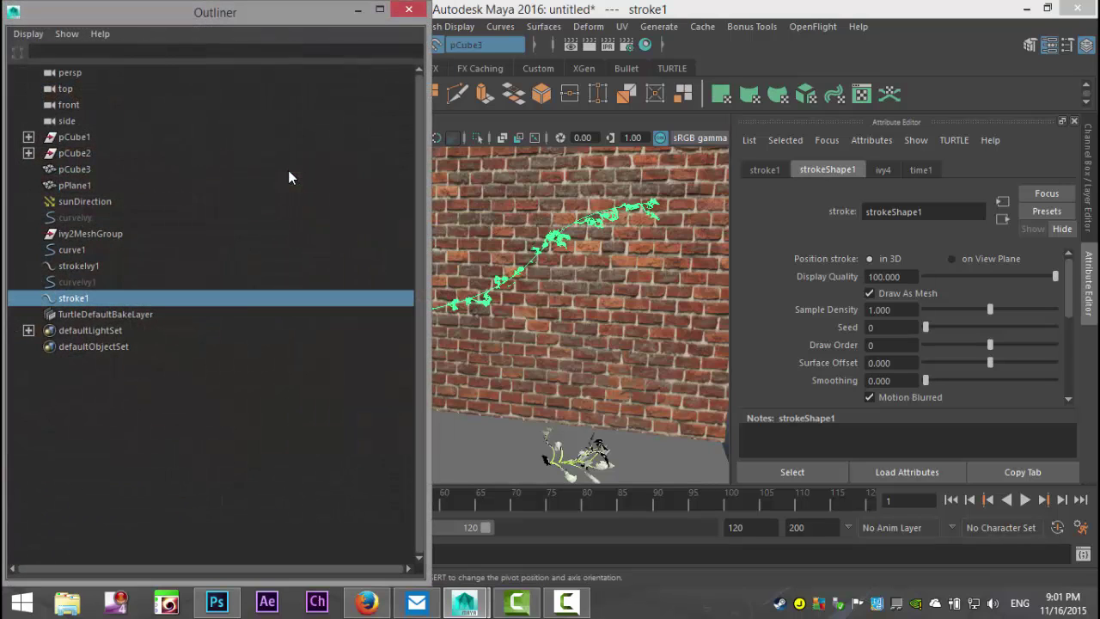
pyautogui.click(74, 251)
pyautogui.press('Delete')
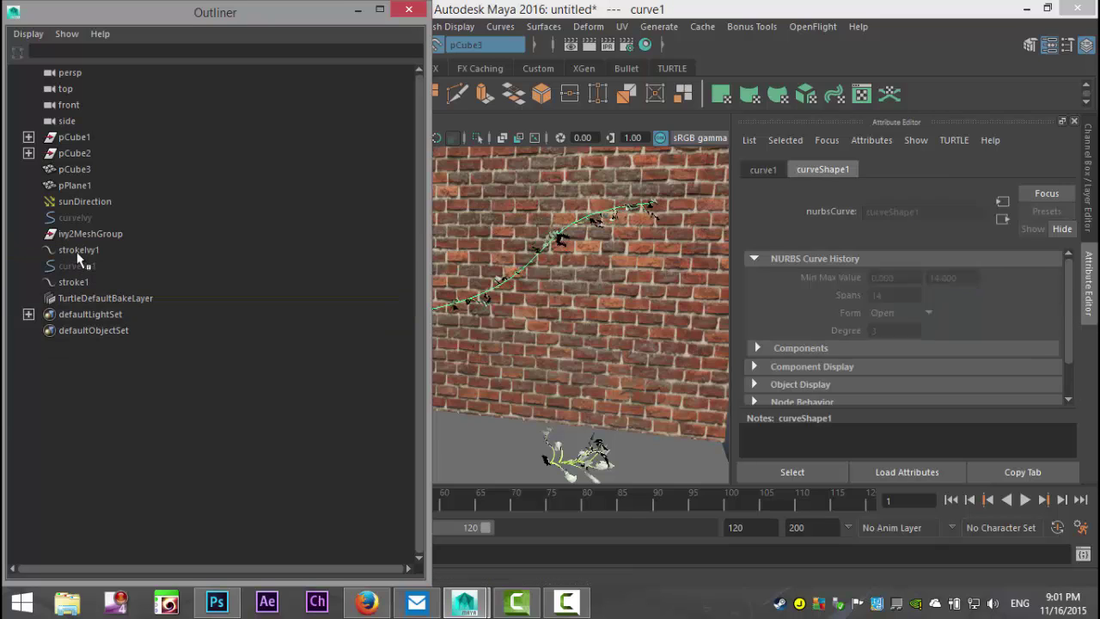
pyautogui.click(409, 10)
# Tumble the camera in closer to the ivy vines on the brick corner
pyautogui.keyDown('alt'); pyautogui.moveTo(479, 282); pyautogui.dragTo(384, 311); pyautogui.keyUp('alt')
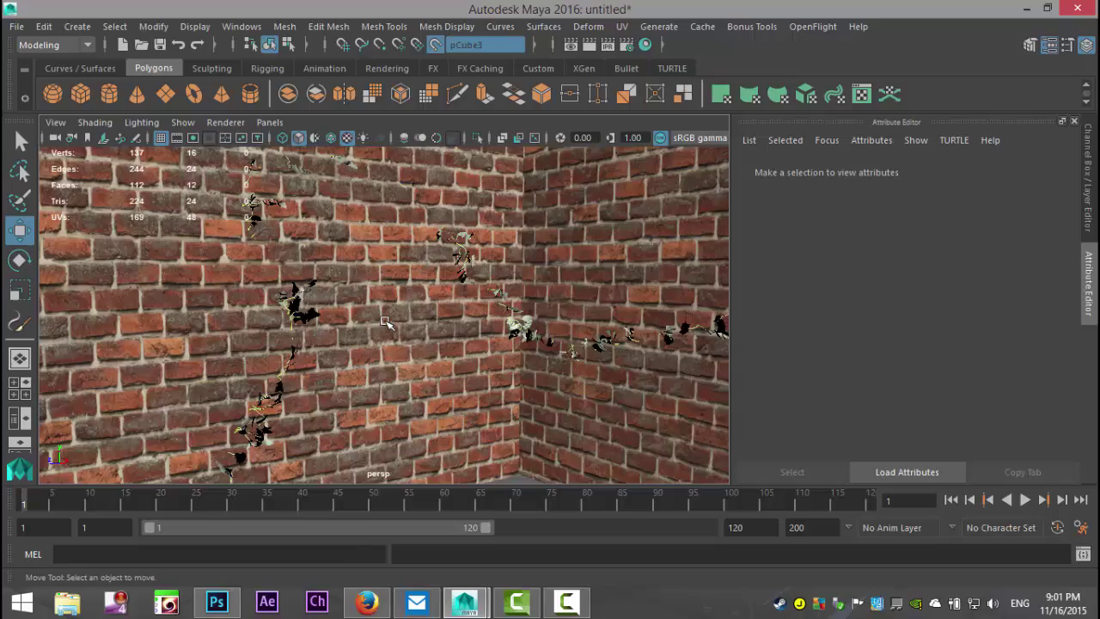
pyautogui.keyDown('alt'); pyautogui.moveTo(387, 318); pyautogui.dragTo(485, 279, button='middle'); pyautogui.keyUp('alt')
pyautogui.keyDown('alt'); pyautogui.moveTo(486, 279); pyautogui.dragTo(499, 311); pyautogui.keyUp('alt')
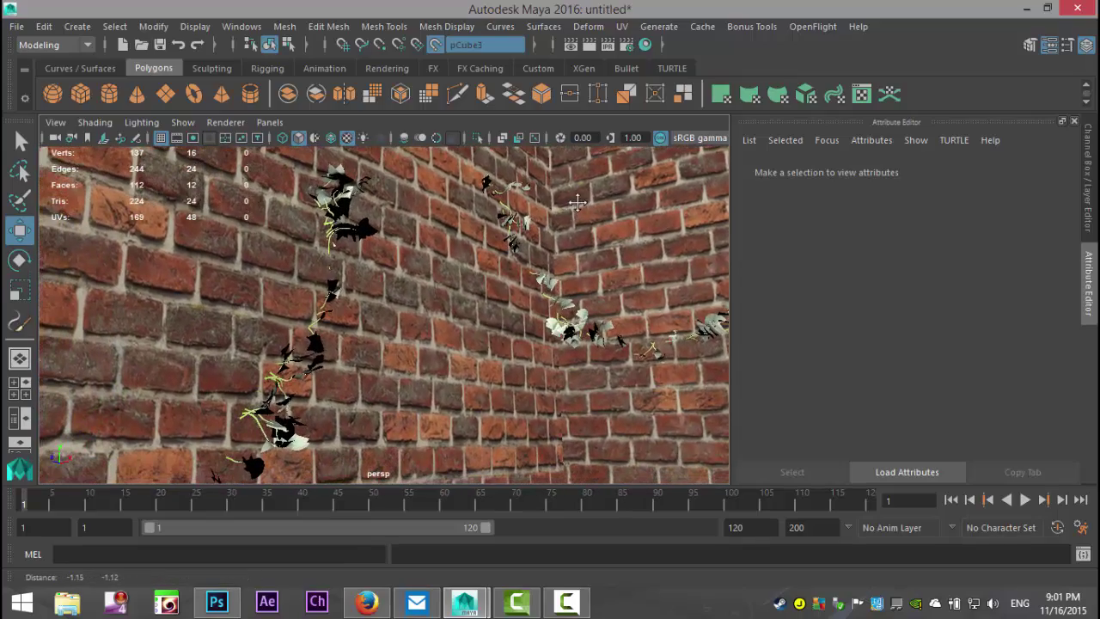
pyautogui.keyDown('alt'); pyautogui.moveTo(499, 311); pyautogui.dragTo(513, 311, button='right'); pyautogui.keyUp('alt')
pyautogui.keyDown('alt'); pyautogui.moveTo(513, 311); pyautogui.dragTo(558, 307, button='middle'); pyautogui.keyUp('alt')
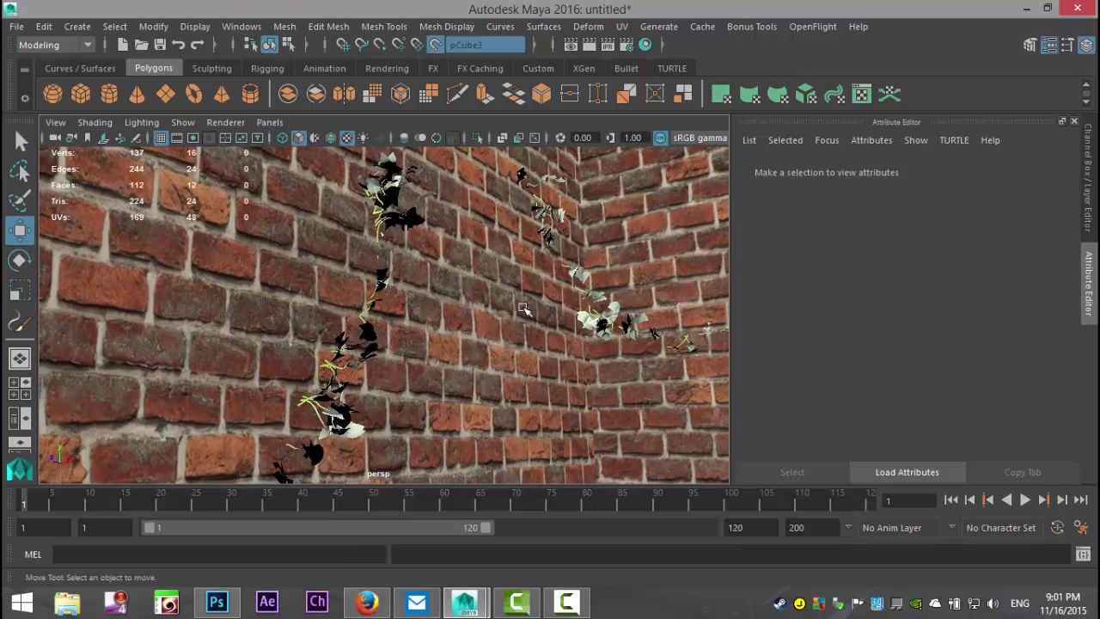
# Render the ivy-covered corner in Render View with Maya Software at 1920 x 1080
pyautogui.click(572, 45)
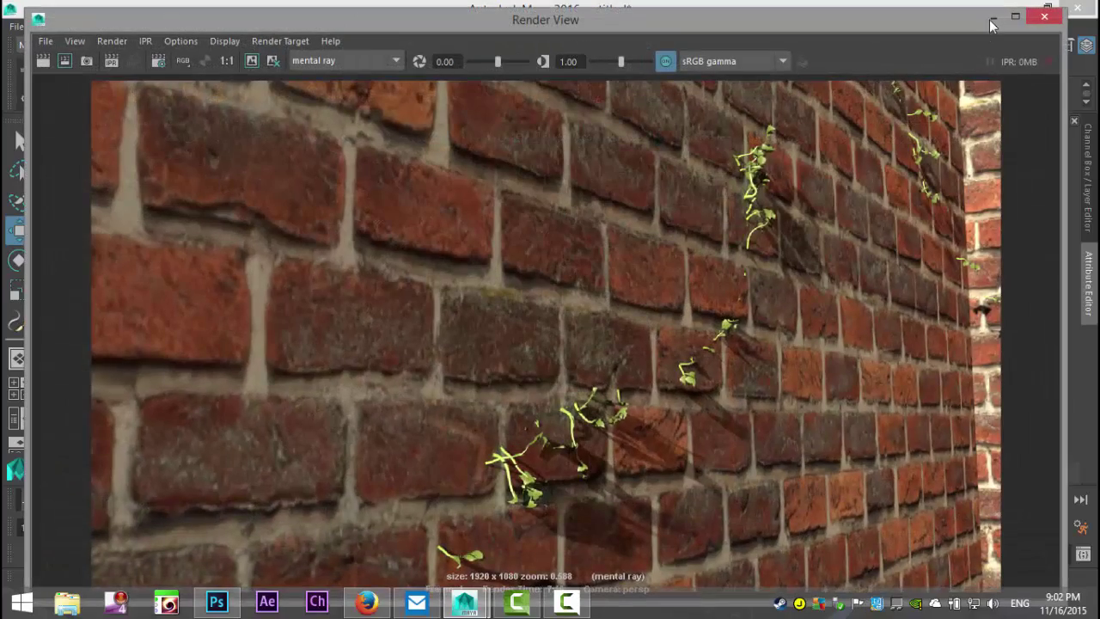
pyautogui.click(1044, 17)
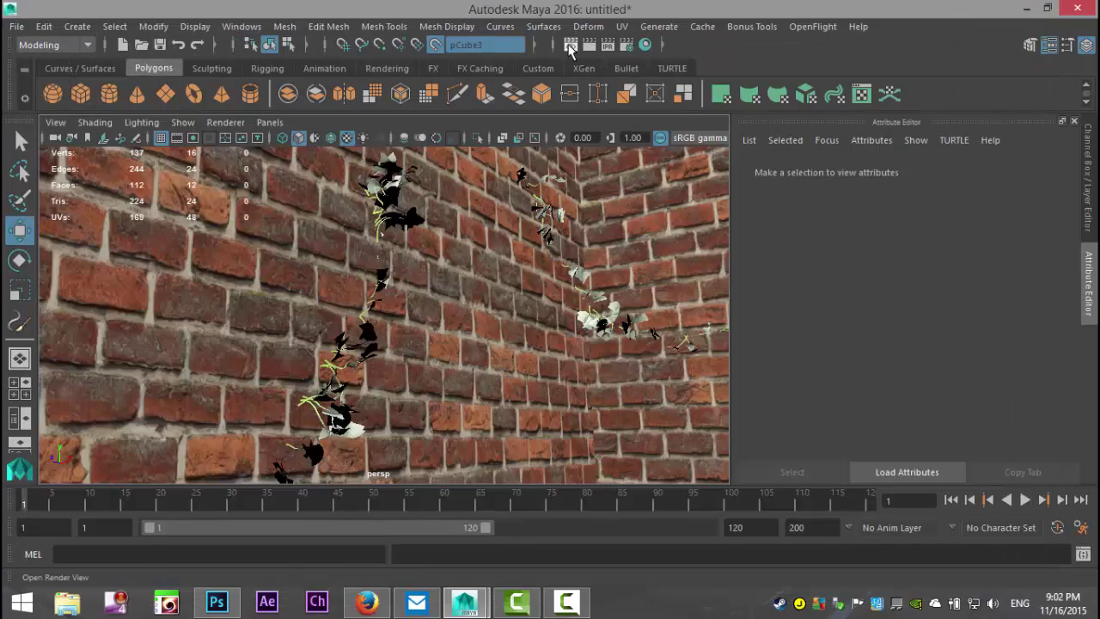
pyautogui.click(570, 46)
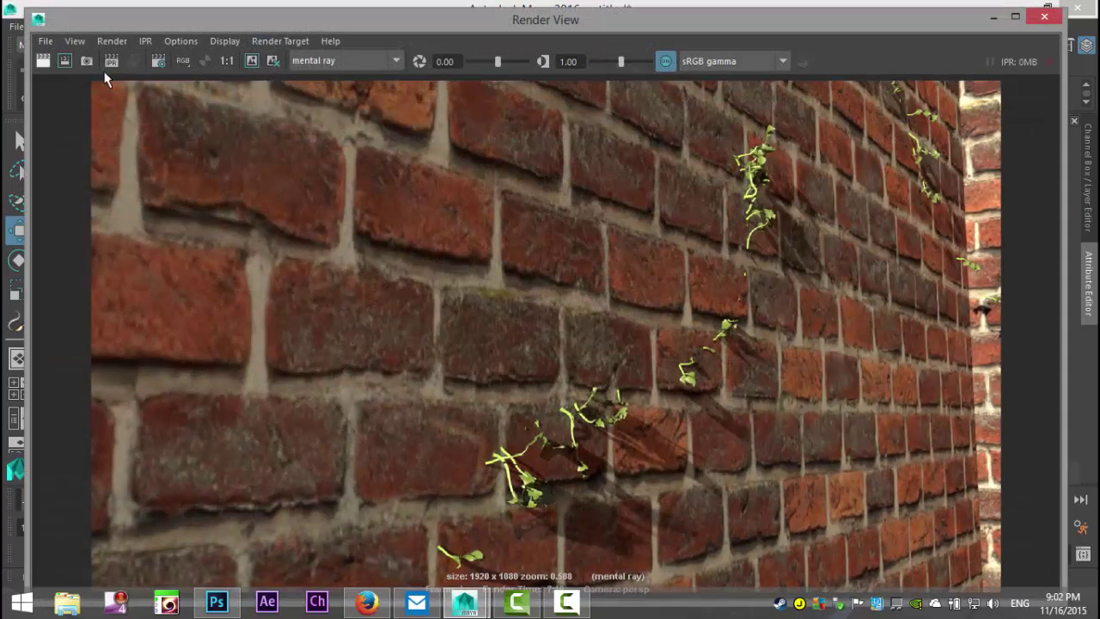
pyautogui.click(339, 62)
pyautogui.click(343, 81)
pyautogui.click(44, 60)
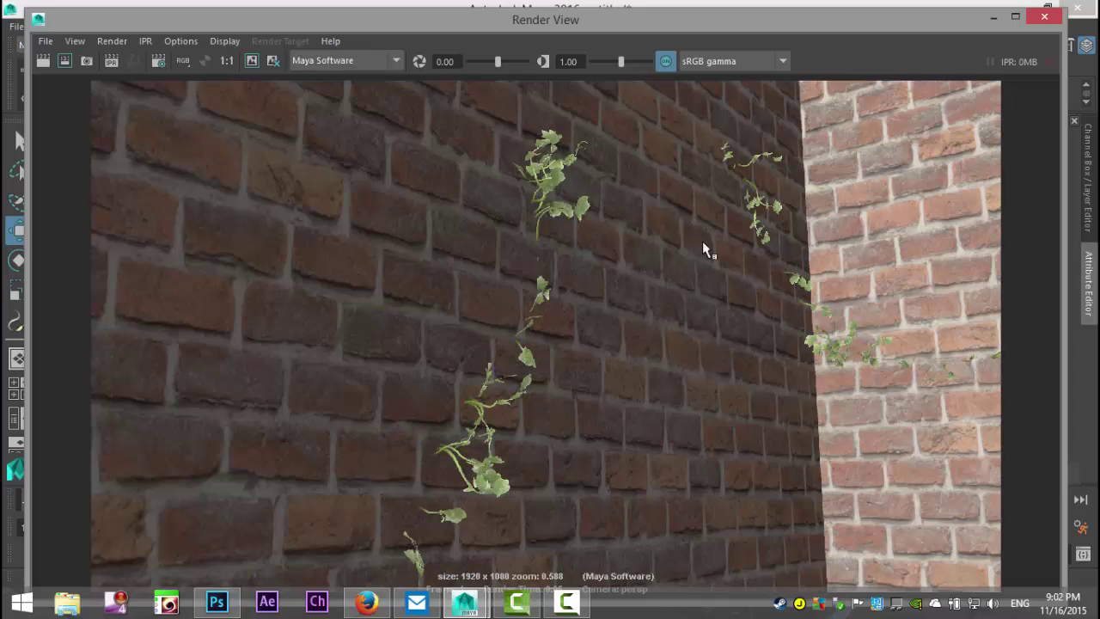
# Re-render the frame with mental ray, showing bare bricks without ivy, then close Render View
pyautogui.click(370, 62)
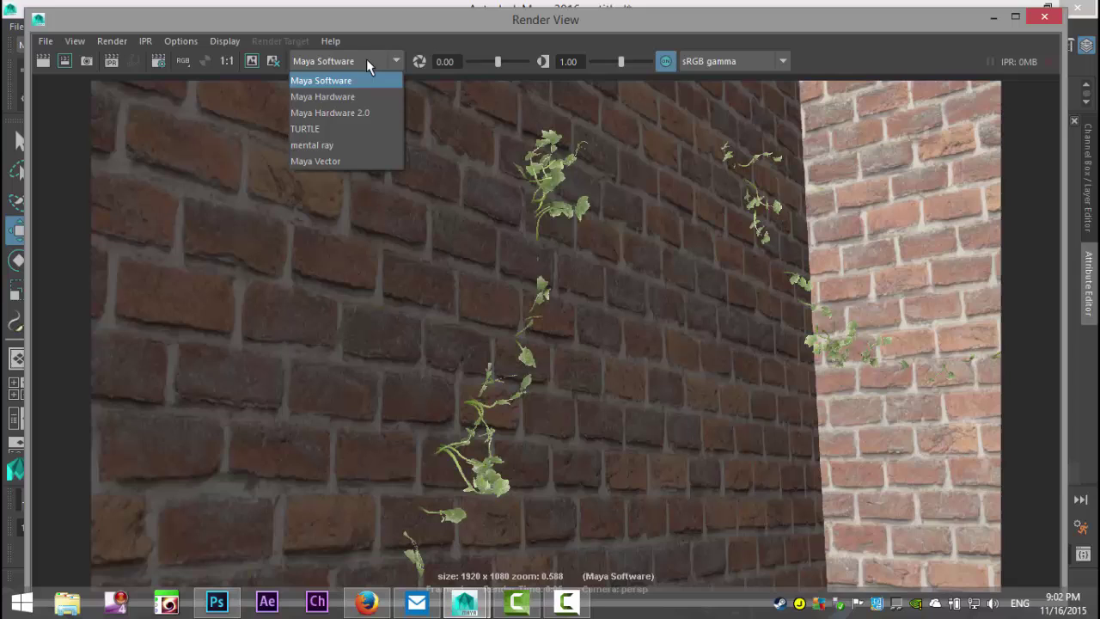
pyautogui.click(359, 145)
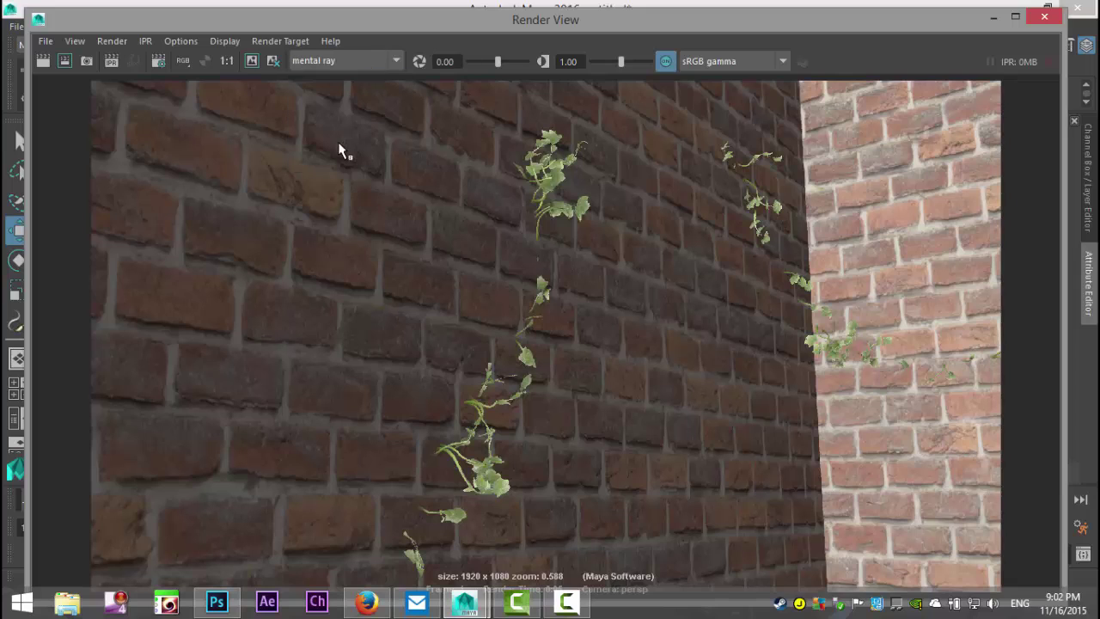
pyautogui.click(42, 61)
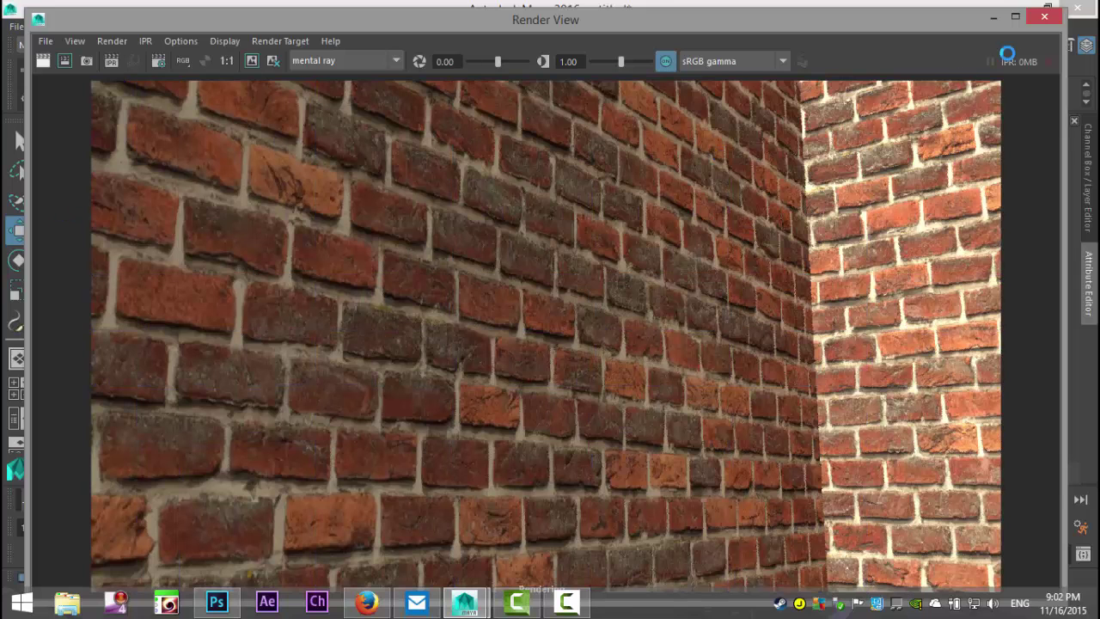
pyautogui.click(1045, 17)
pyautogui.keyDown('alt'); pyautogui.moveTo(502, 316); pyautogui.dragTo(467, 419); pyautogui.keyUp('alt')
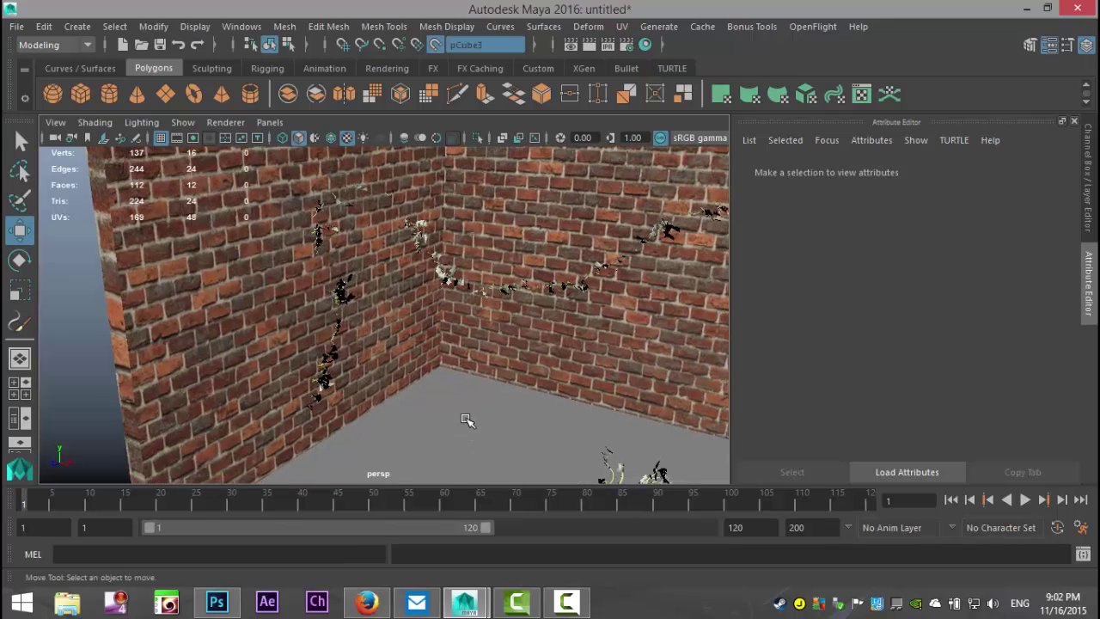
# Convert stroke1 to polygons, producing the ivy4LeafShape mesh with ivy4LeafShader
pyautogui.press('[')
pyautogui.press('[')
pyautogui.press(']')
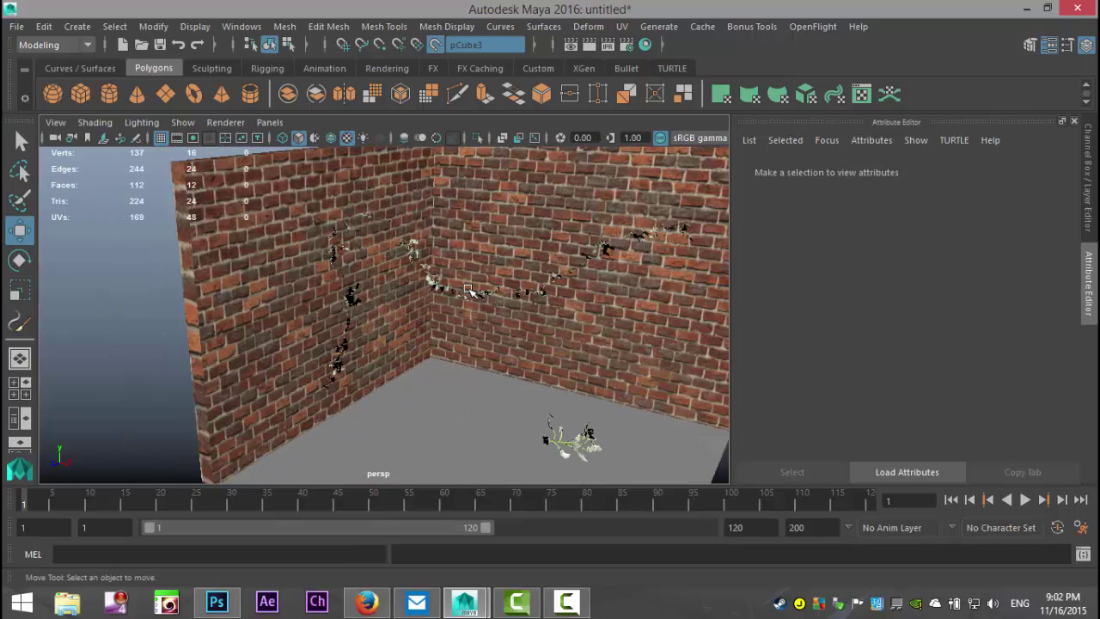
pyautogui.click(466, 289)
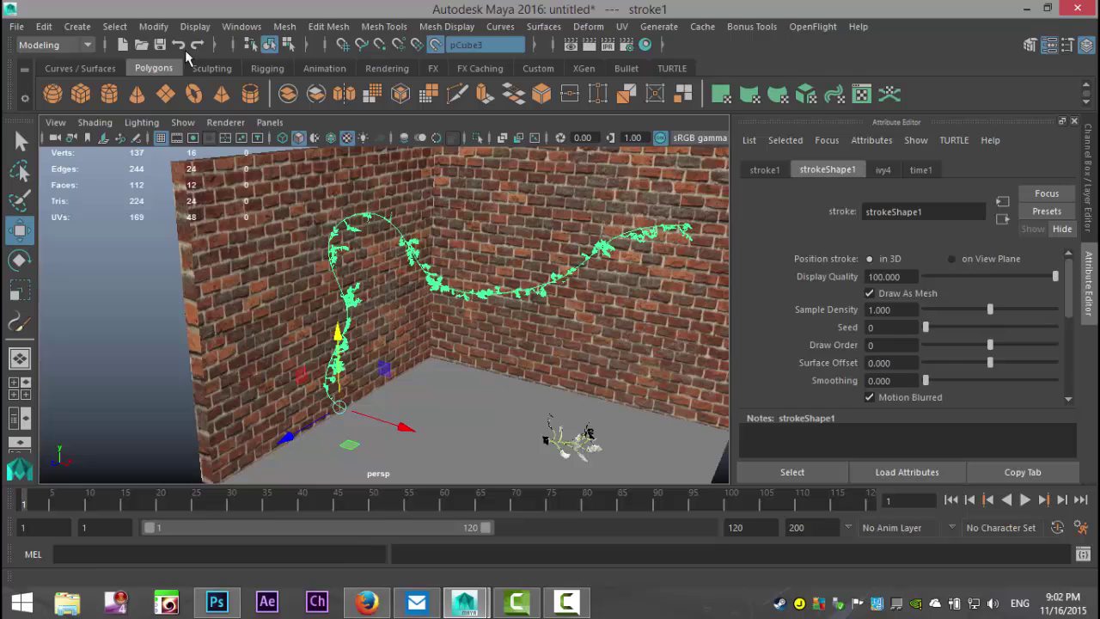
pyautogui.click(153, 26)
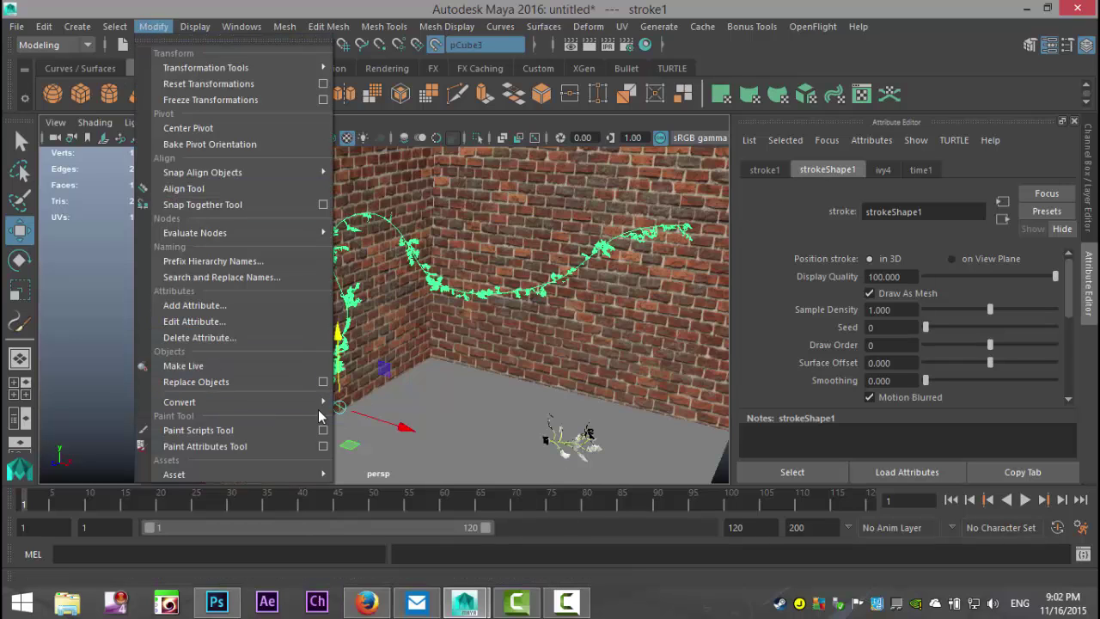
pyautogui.moveTo(324, 404)
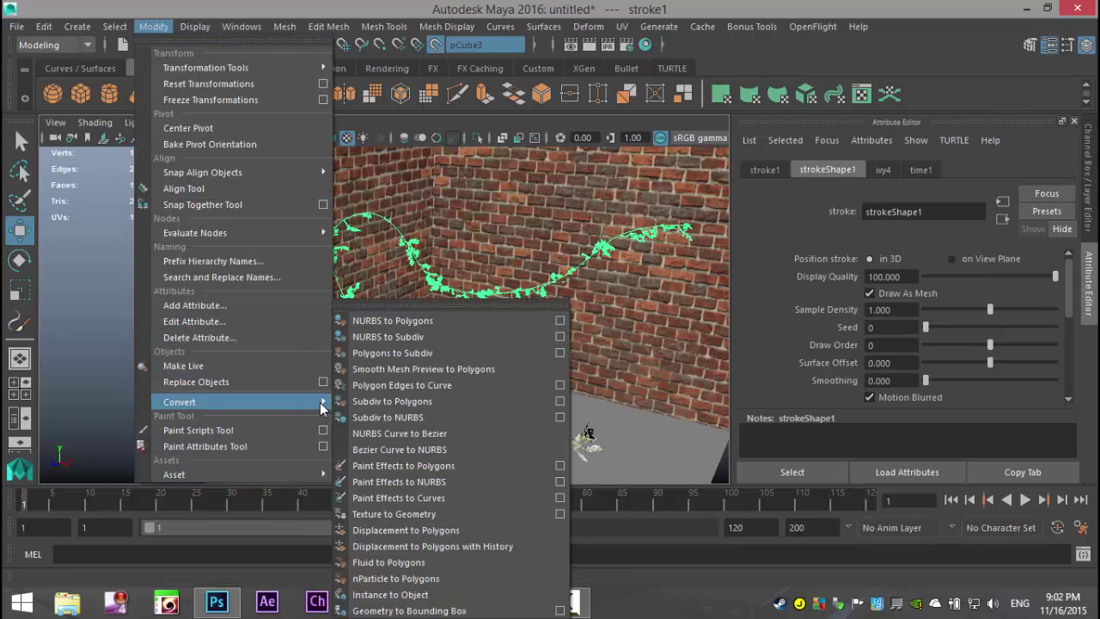
pyautogui.click(458, 466)
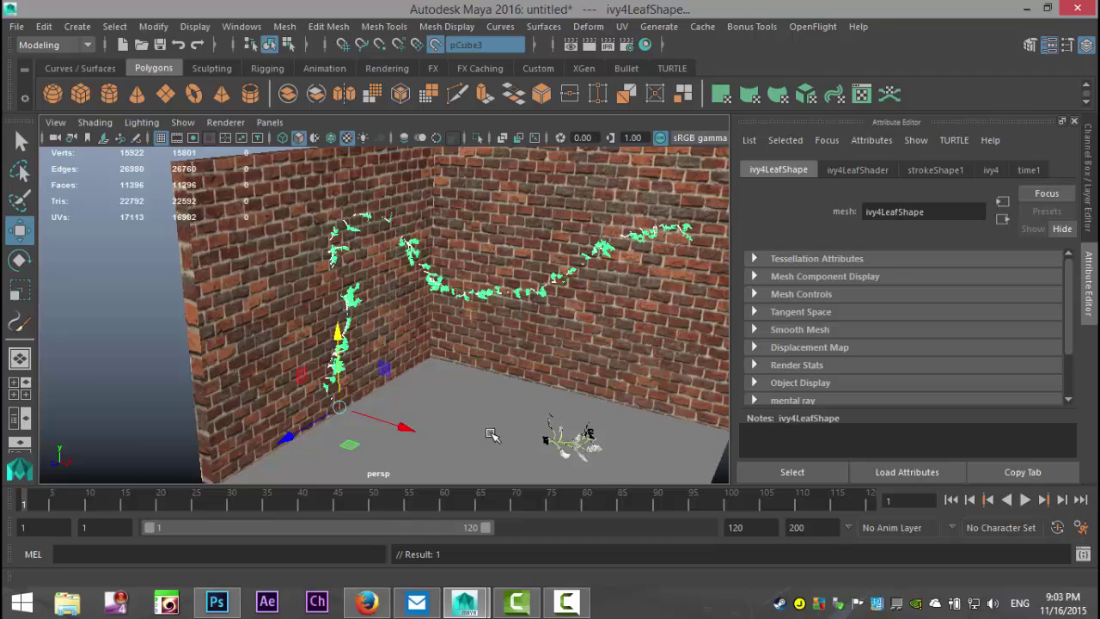
pyautogui.scroll(2, 492, 434)
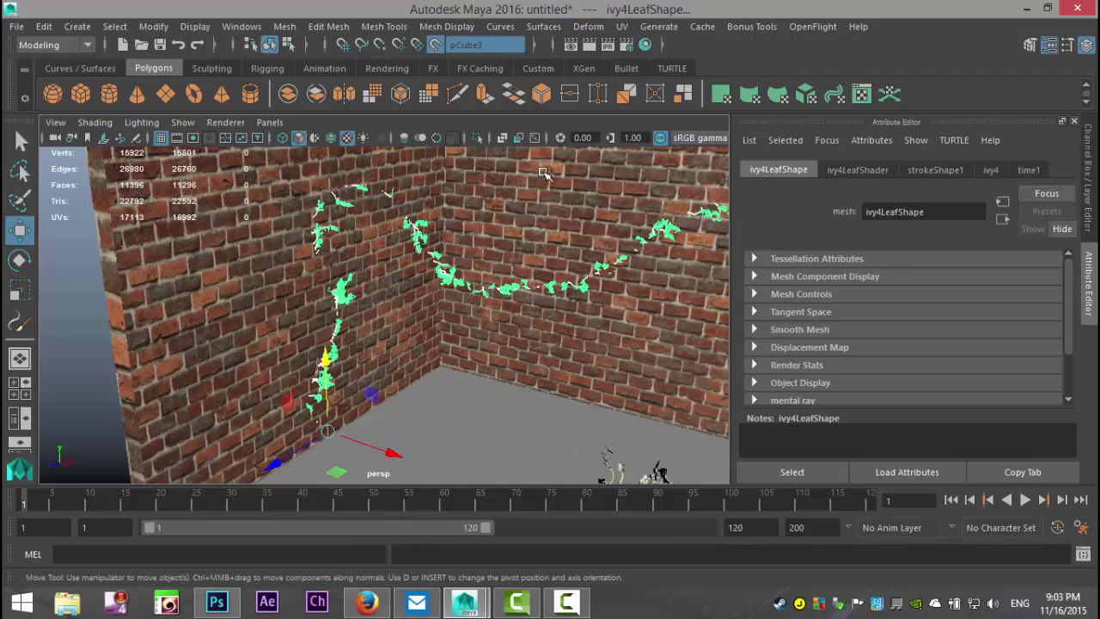
pyautogui.scroll(4, 421, 273)
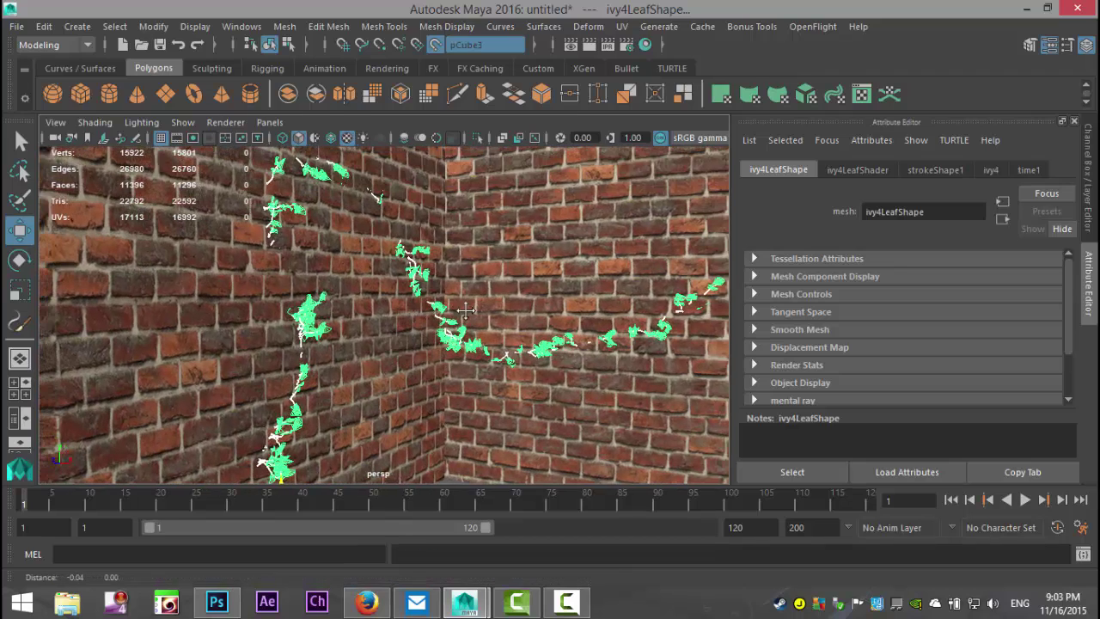
pyautogui.moveTo(465, 310)
pyautogui.keyDown('alt'); pyautogui.mouseDown()
pyautogui.moveTo(476, 308)
pyautogui.moveTo(471, 327)
pyautogui.moveTo(450, 317)
pyautogui.moveTo(475, 314)
pyautogui.mouseUp(); pyautogui.keyUp('alt')
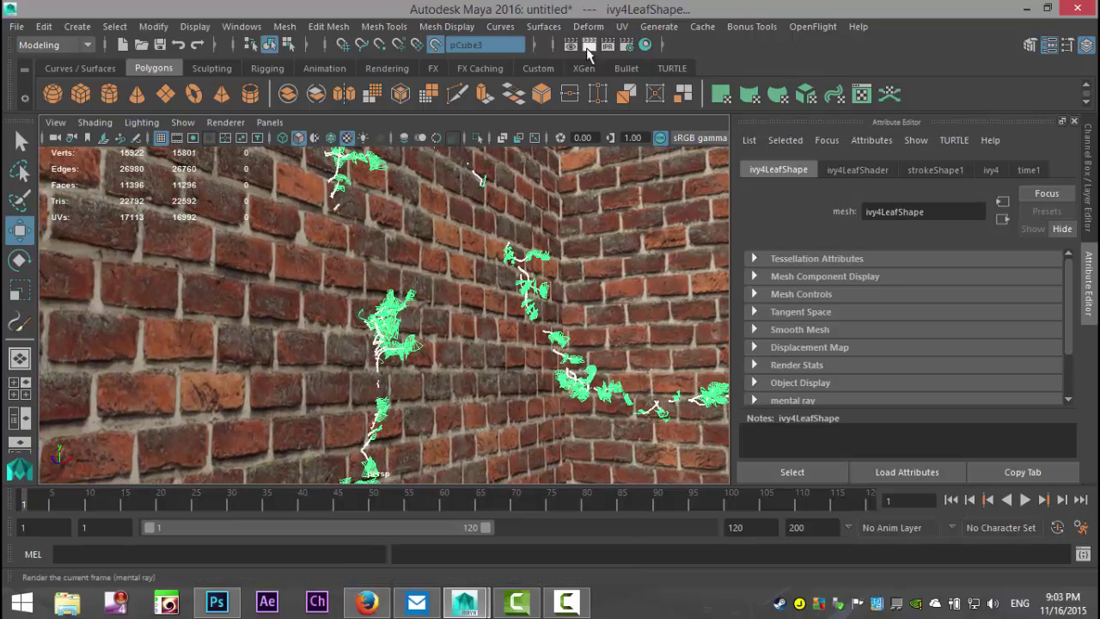
# Re-render the 1920 x 1080 frame in mental ray in a maximized Render View, showing ivy leaves on both brick walls
pyautogui.click(571, 46)
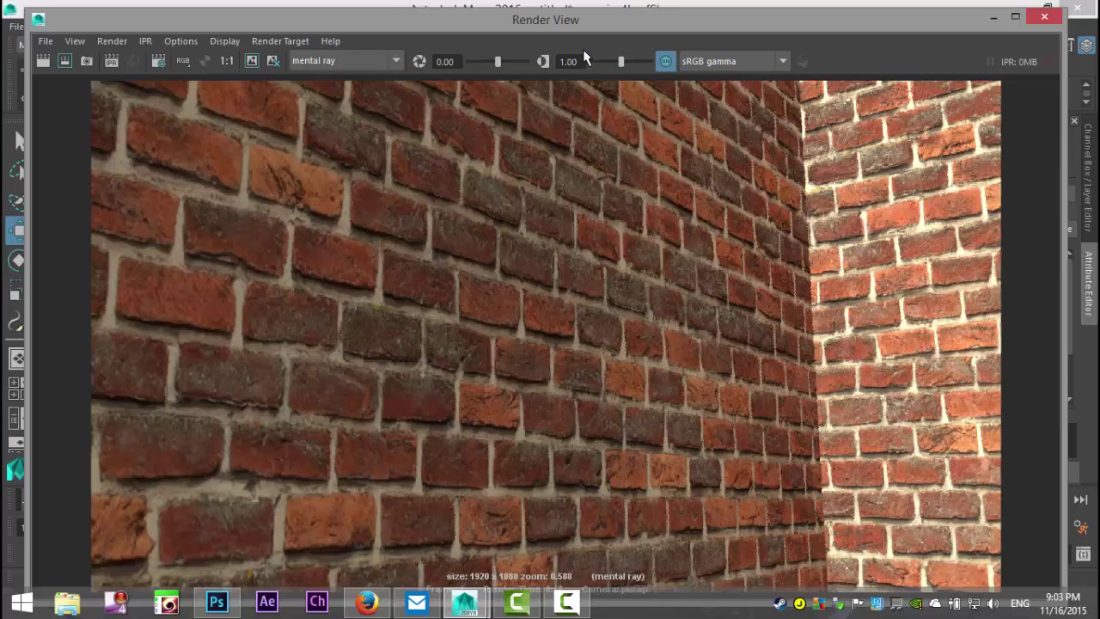
pyautogui.click(42, 62)
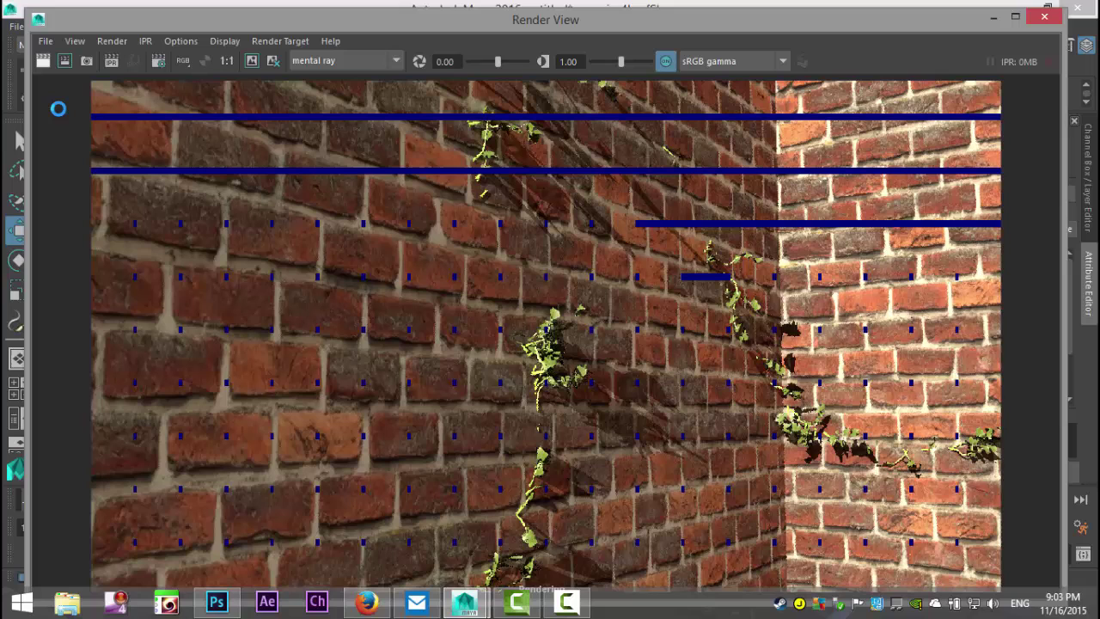
pyautogui.click(1015, 16)
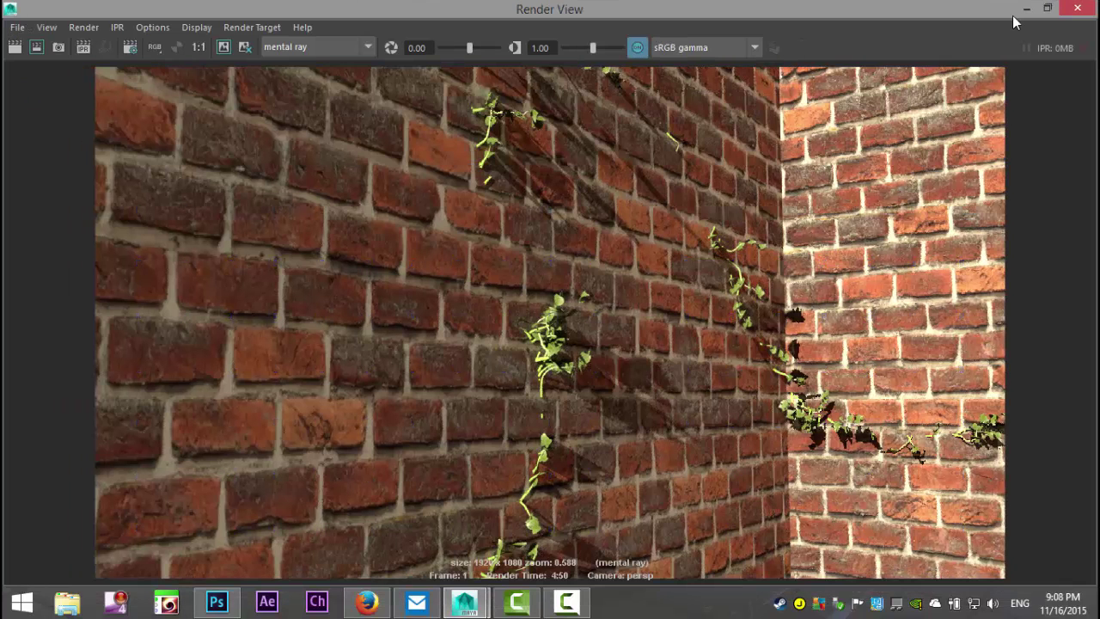